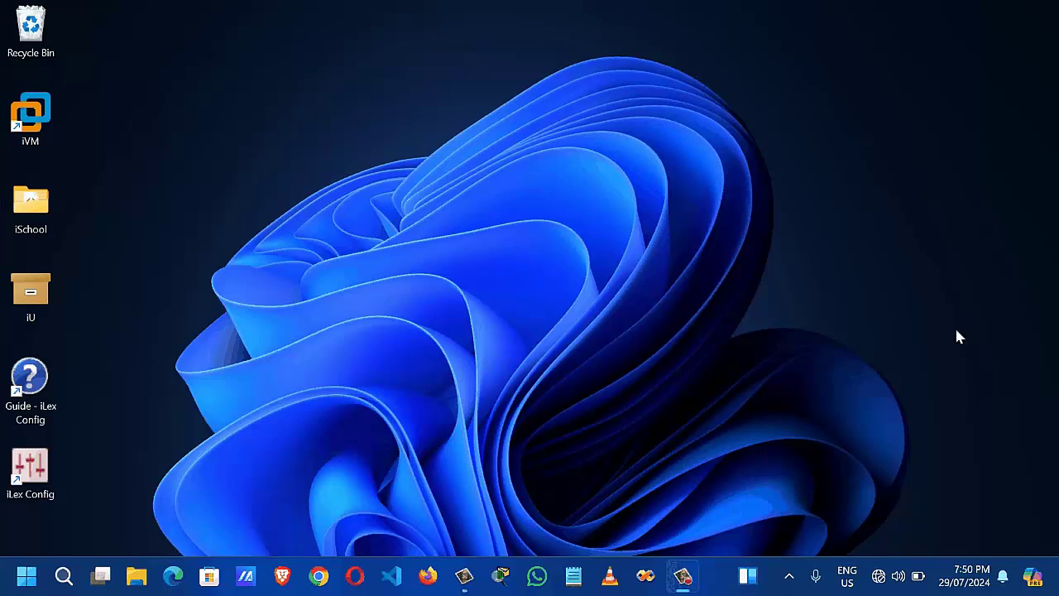
Step: Start iLex Config and log in with the app security code
left_click(36, 473)
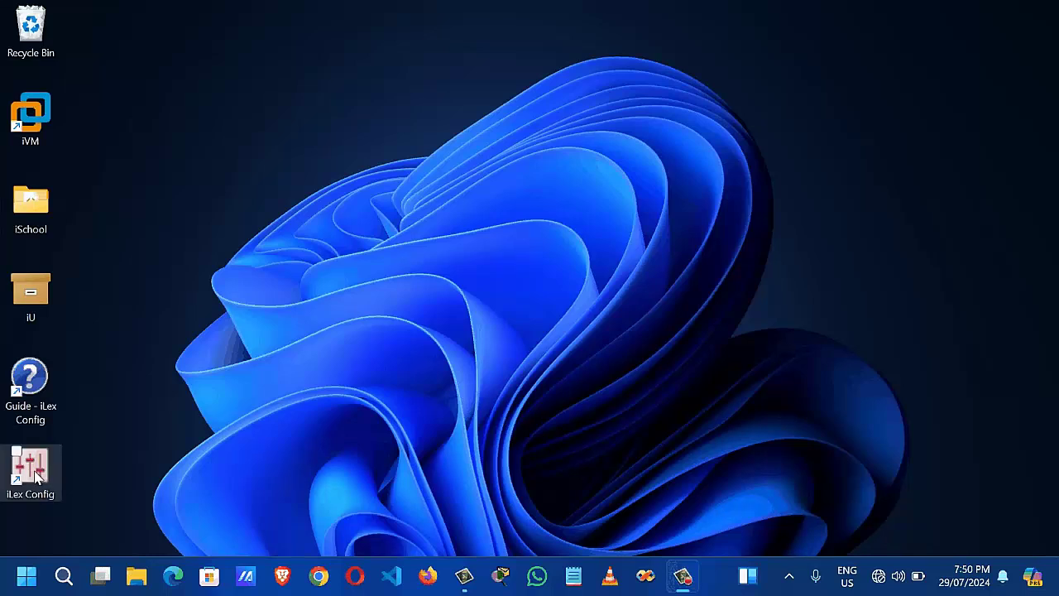
left_click(36, 472)
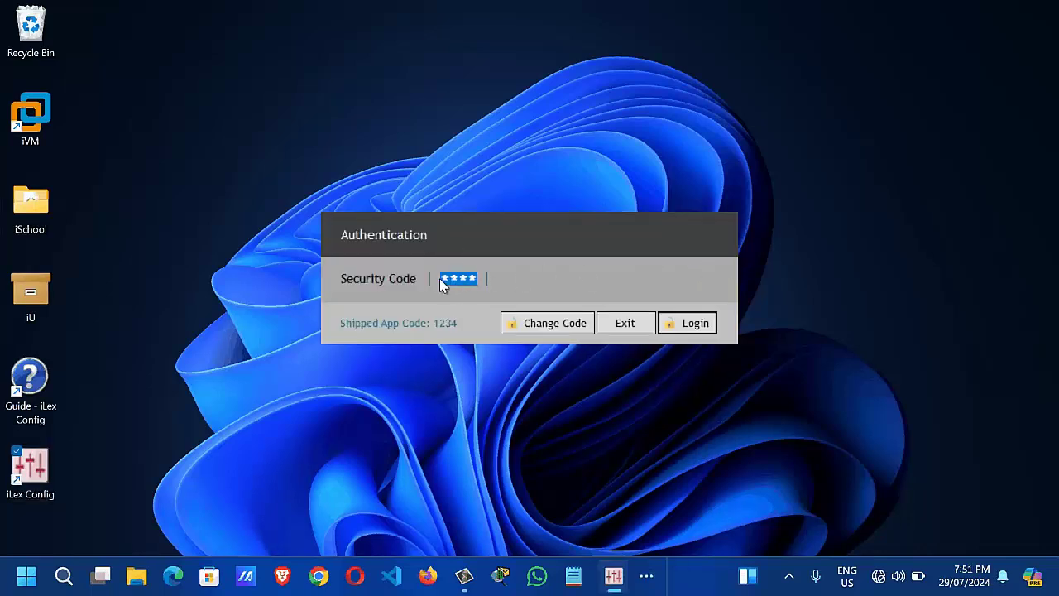
left_click(695, 324)
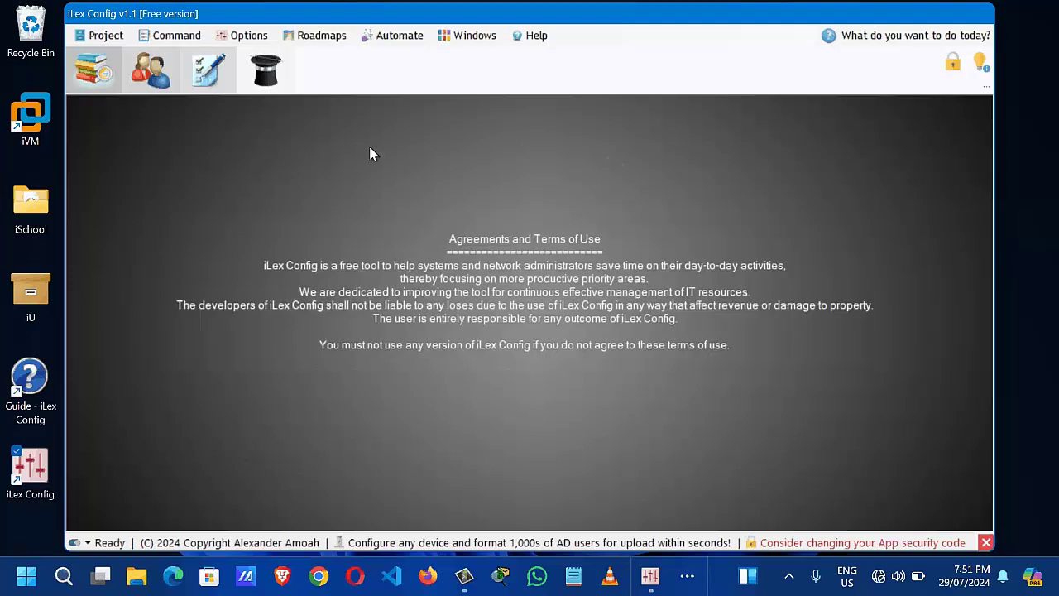
Step: Open the Manage Device Type form from the device options
left_click(249, 36)
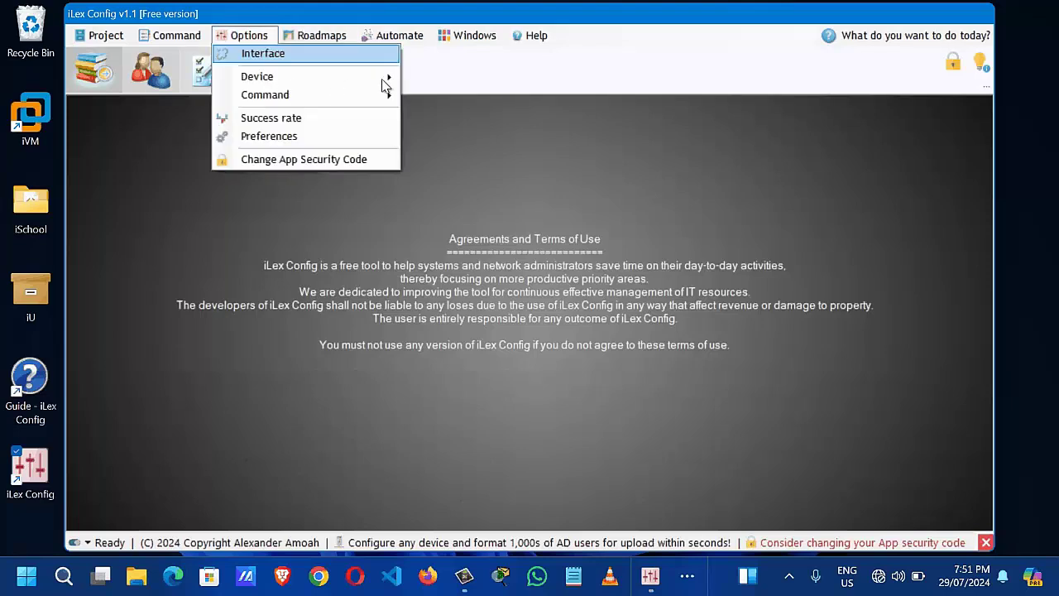
mouse_move(382, 76)
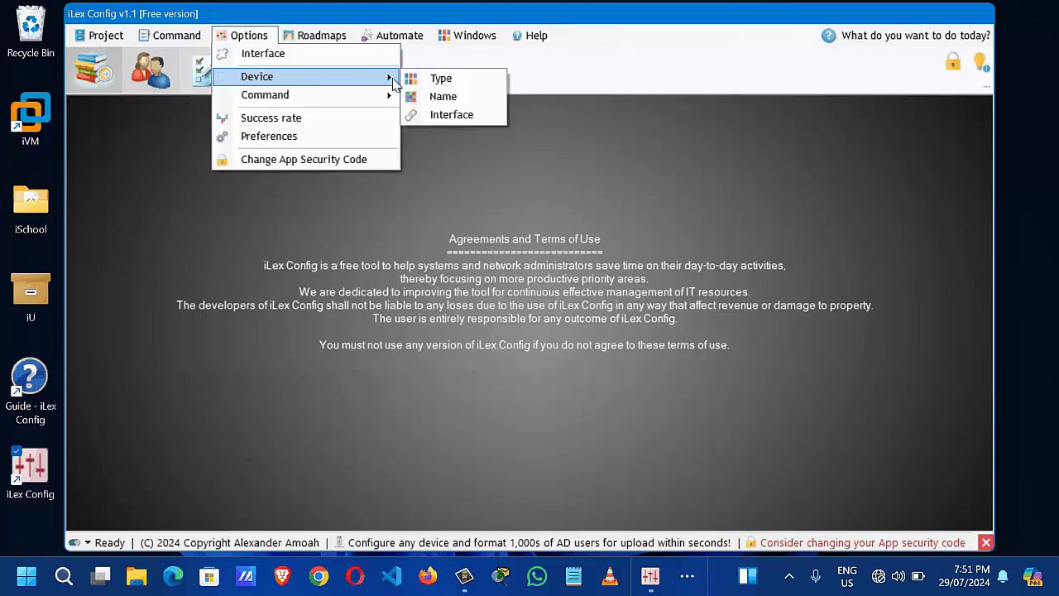
left_click(487, 79)
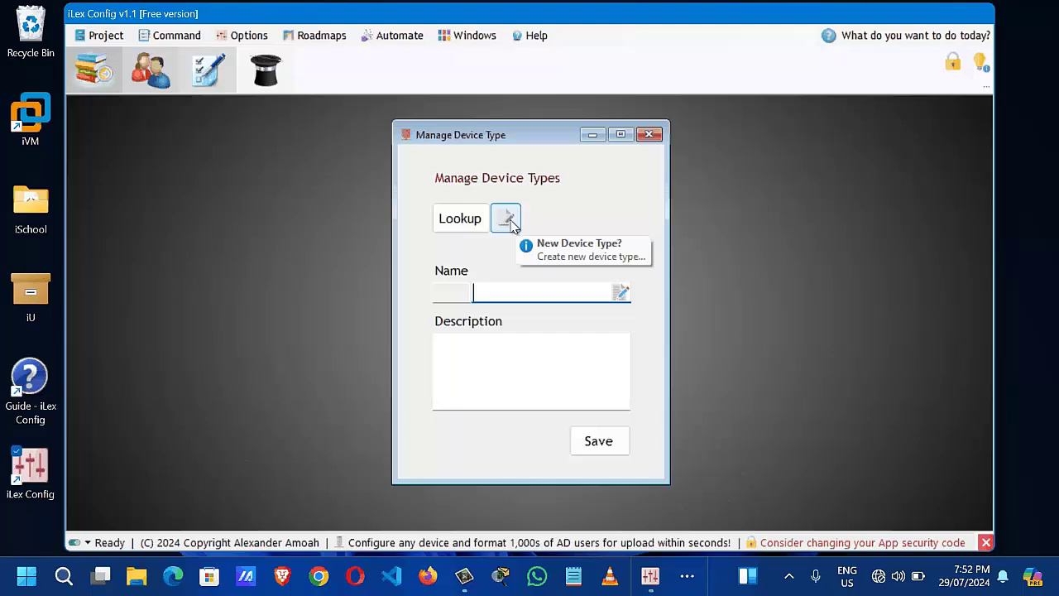
Step: Look up the existing device types, review the entries and load the Router record into the form
left_click(461, 230)
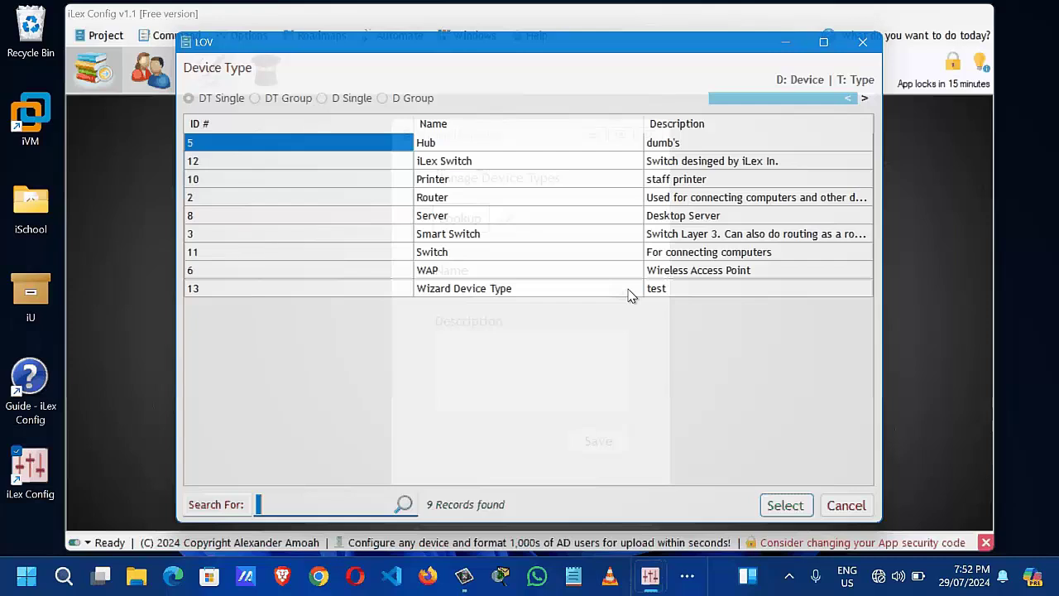
left_click(444, 145)
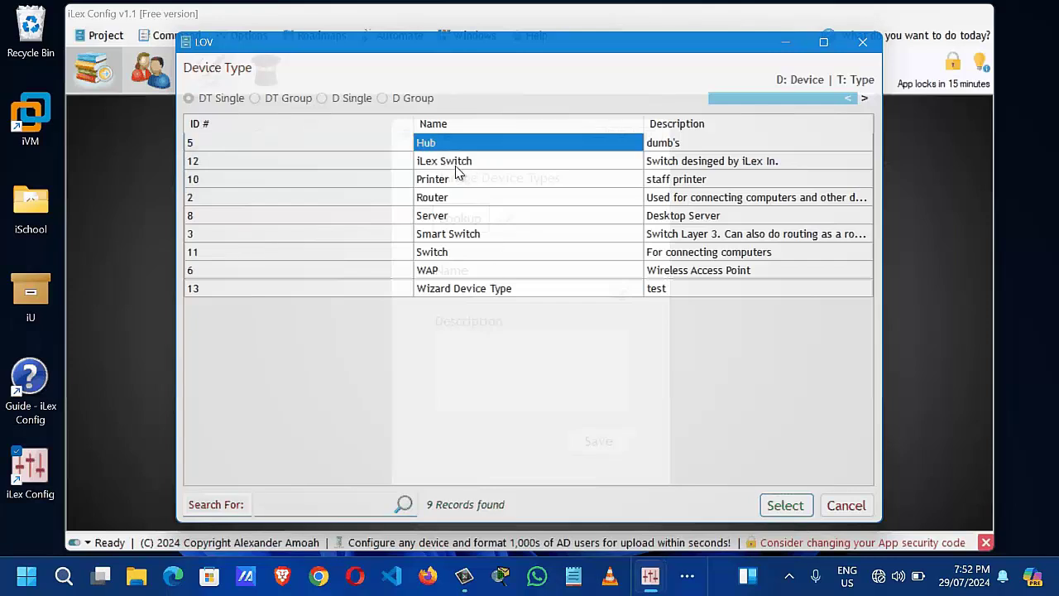
left_click(458, 164)
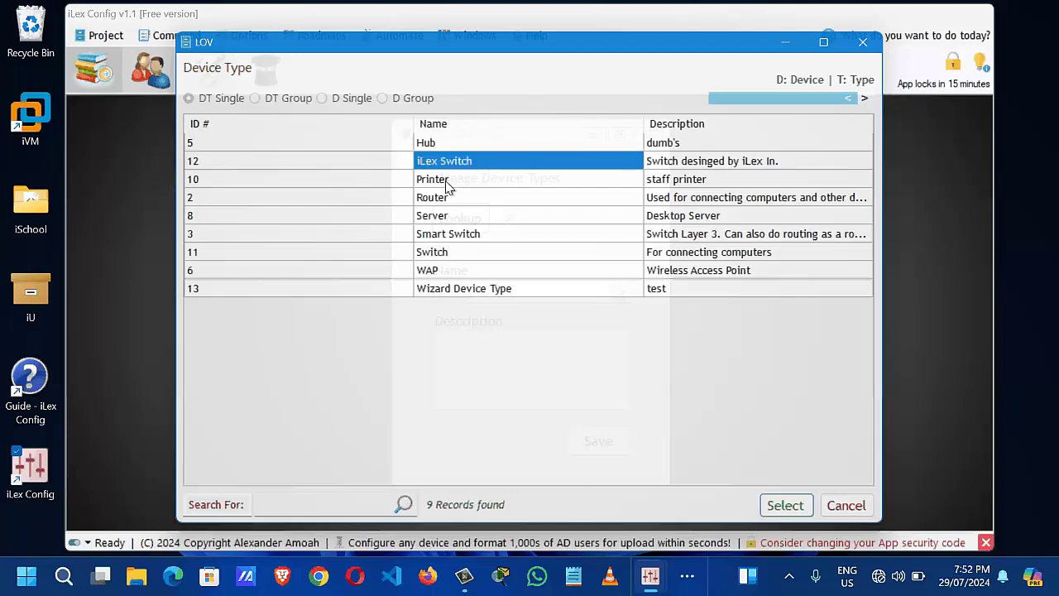
key("Down")
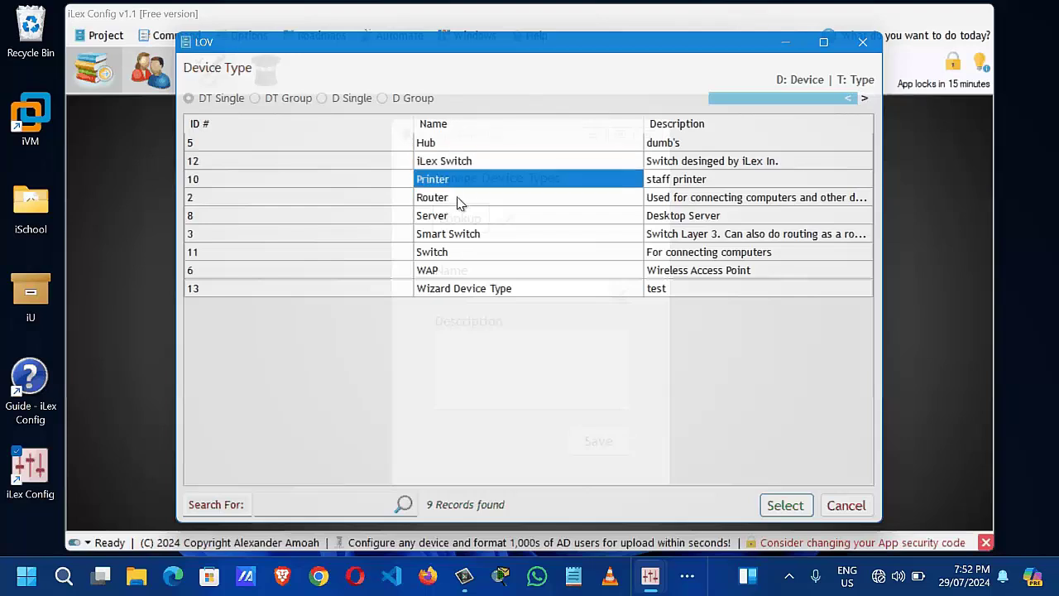
key("Down")
left_click(449, 217)
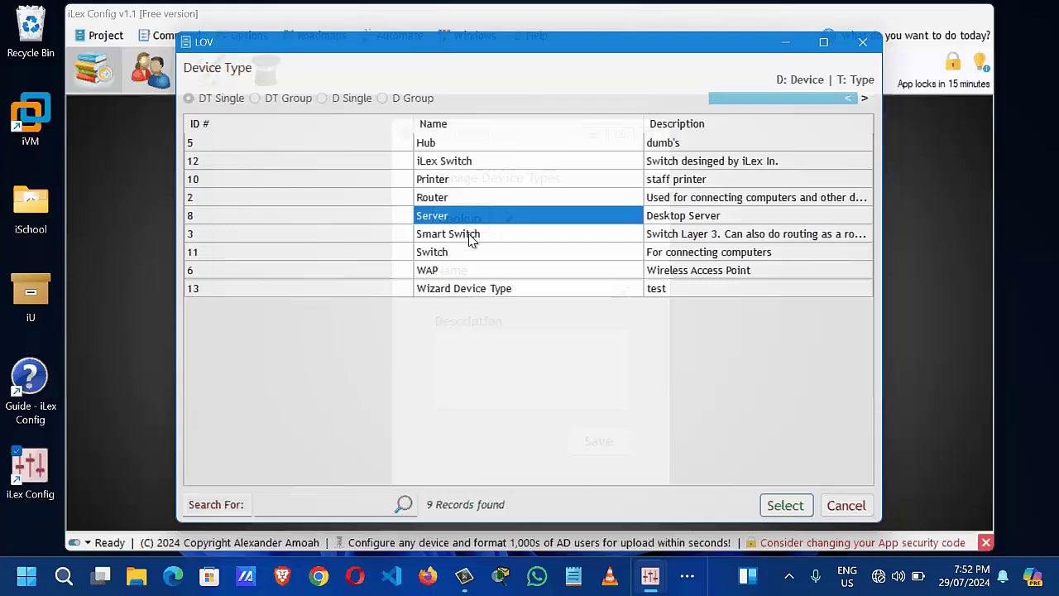
left_click(469, 236)
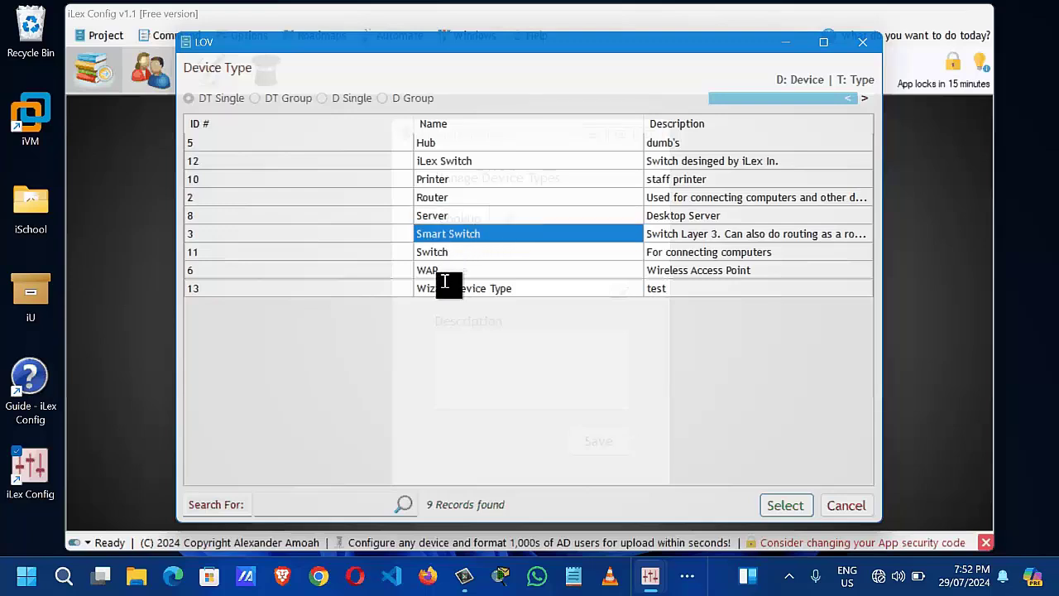
left_click(426, 198)
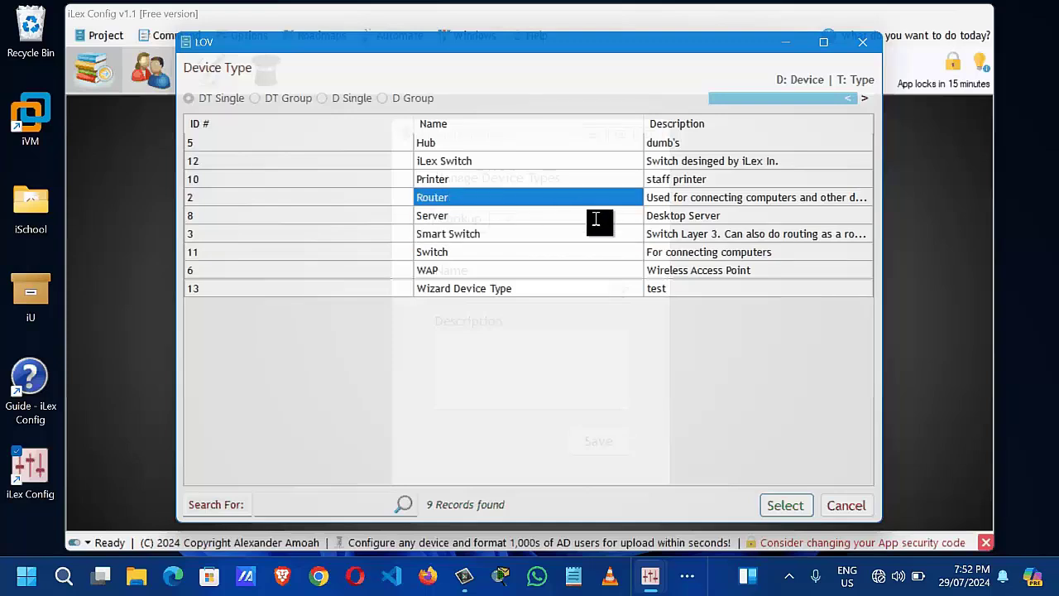
left_click(666, 197)
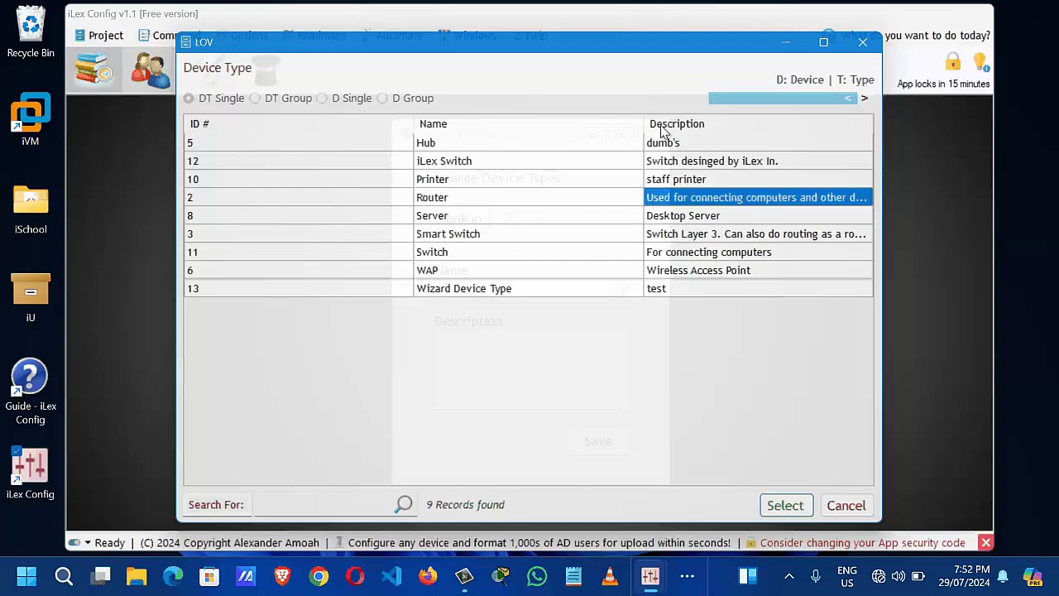
double_click(622, 203)
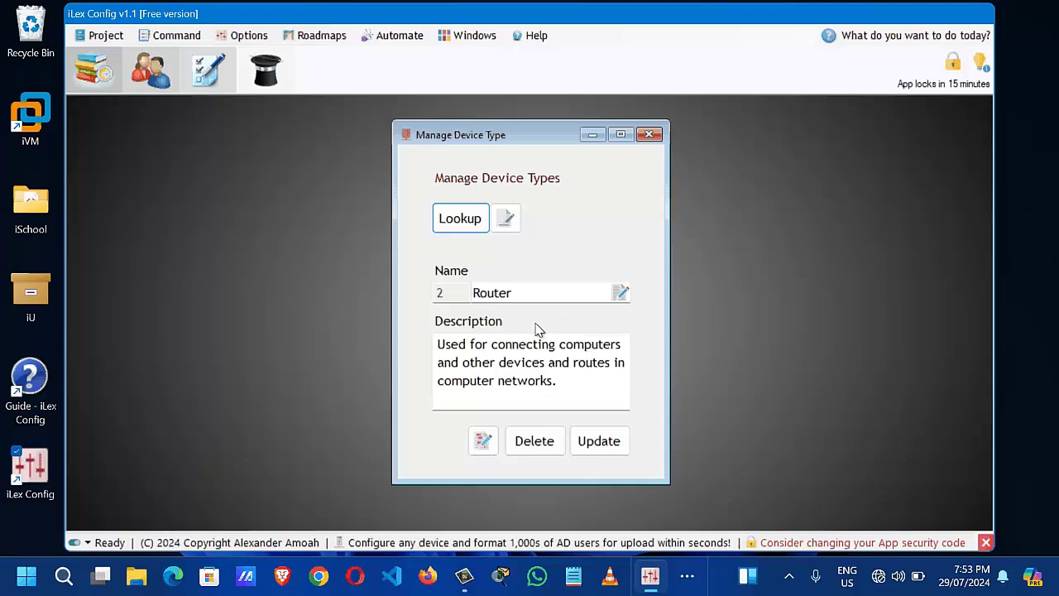
Step: Create and save a new device type named iRouter with the description "For testing"
left_click(512, 220)
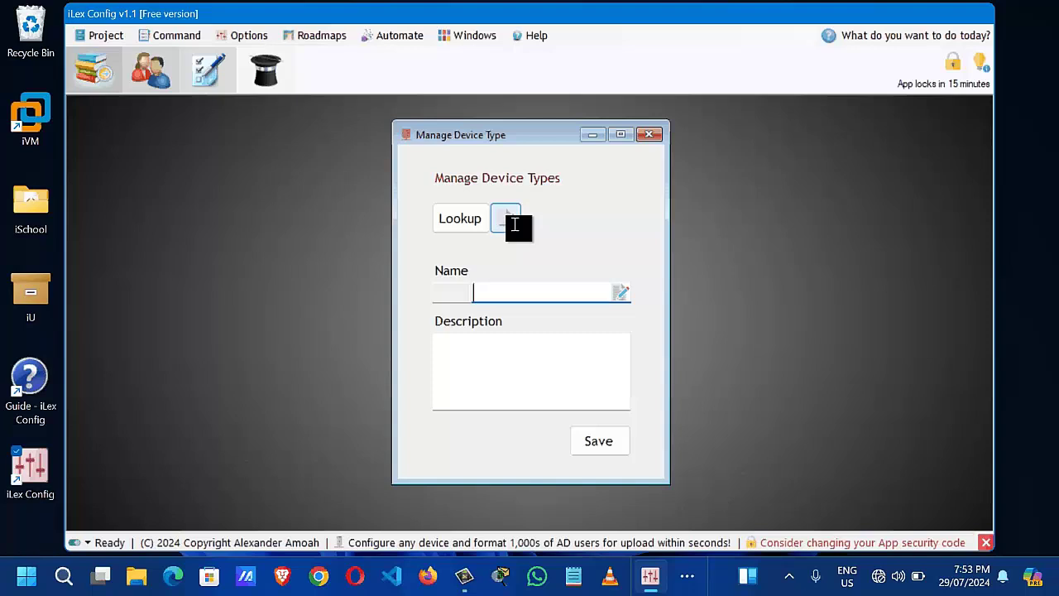
type("iRouter")
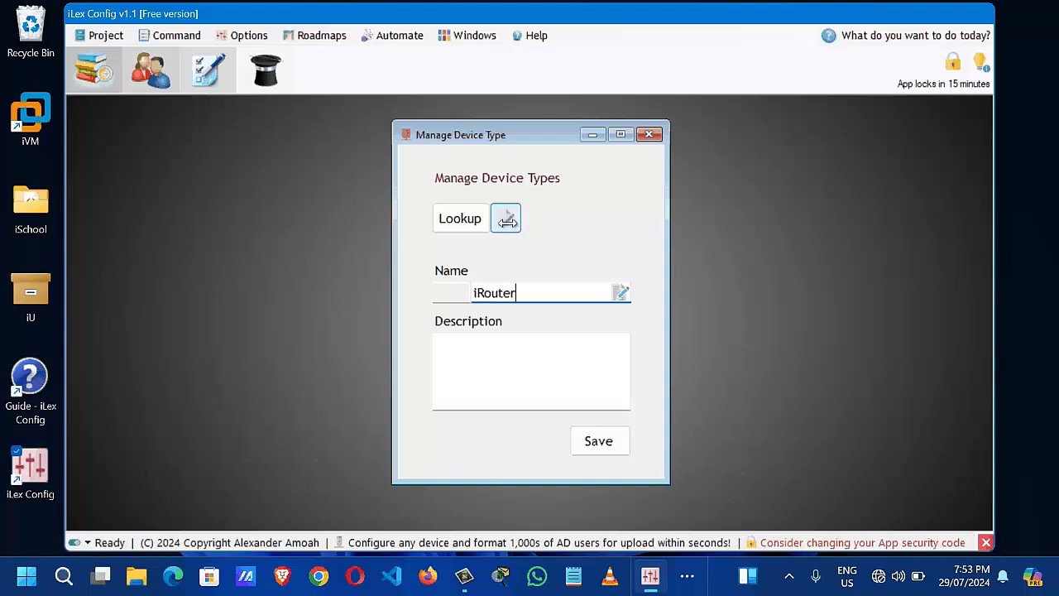
left_click(501, 362)
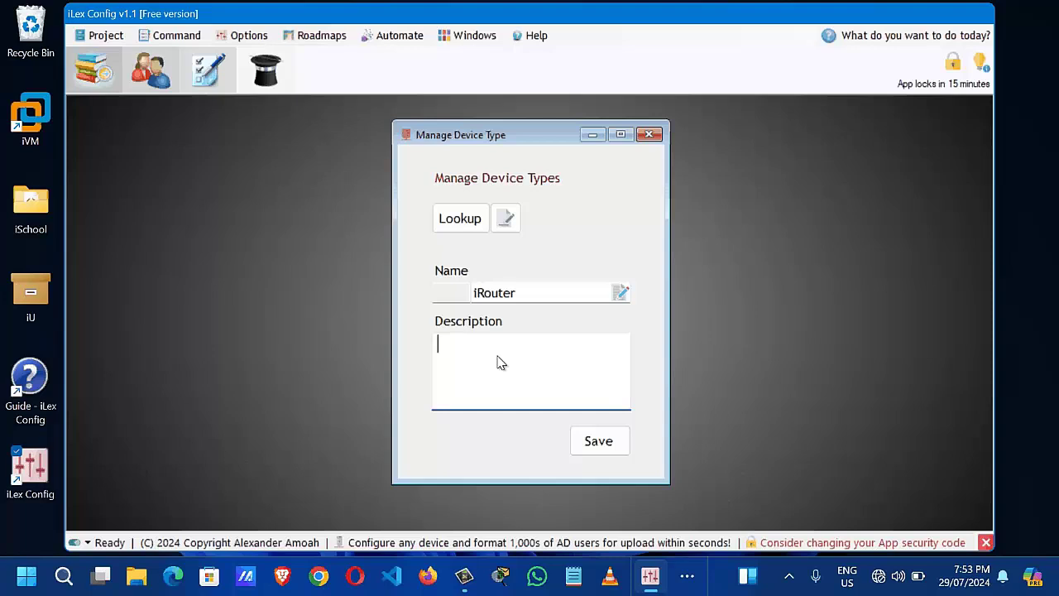
type("For testing")
left_click(595, 447)
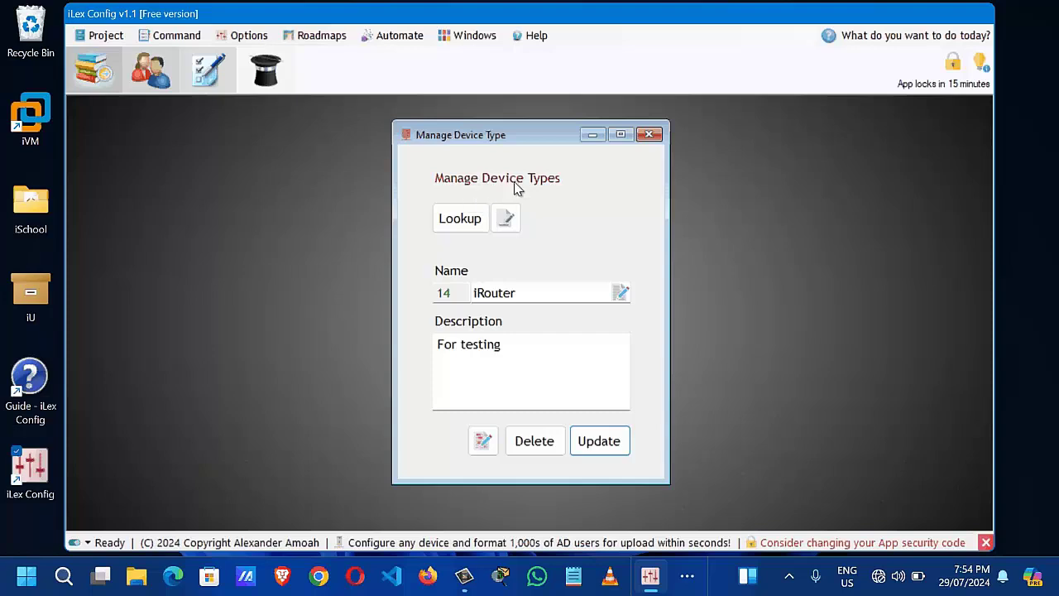
Step: Open the commands form for iRouter and browse the command wildcards by device and device type, ending on DT Single
left_click(484, 444)
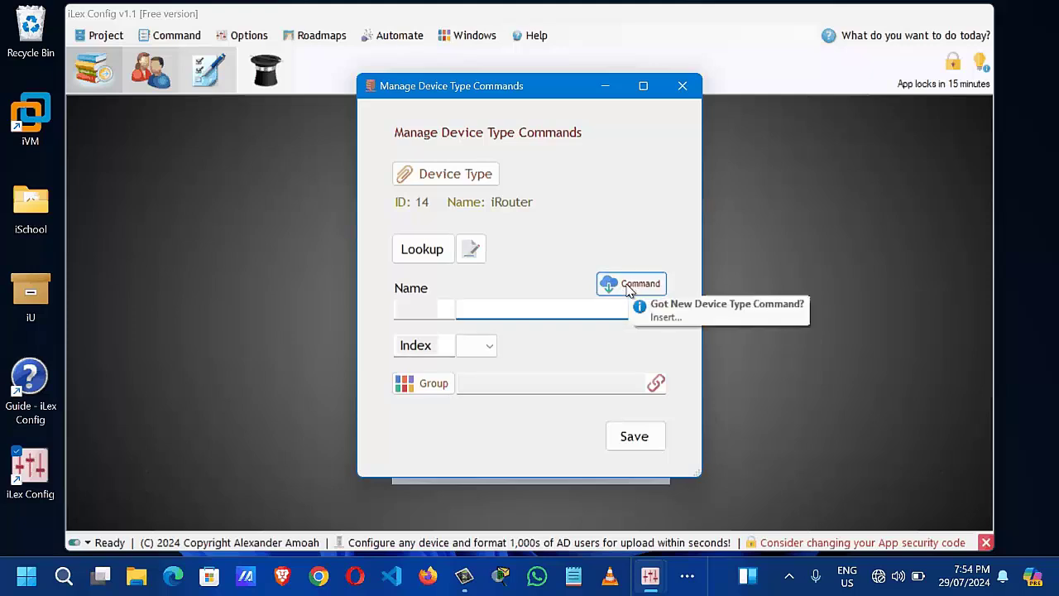
left_click(628, 284)
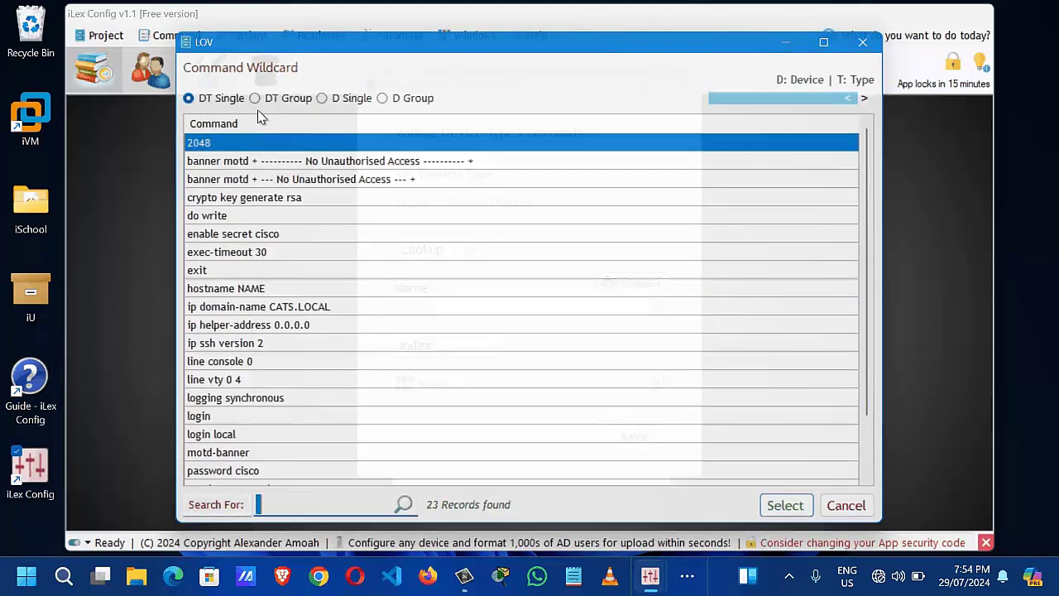
left_click(397, 107)
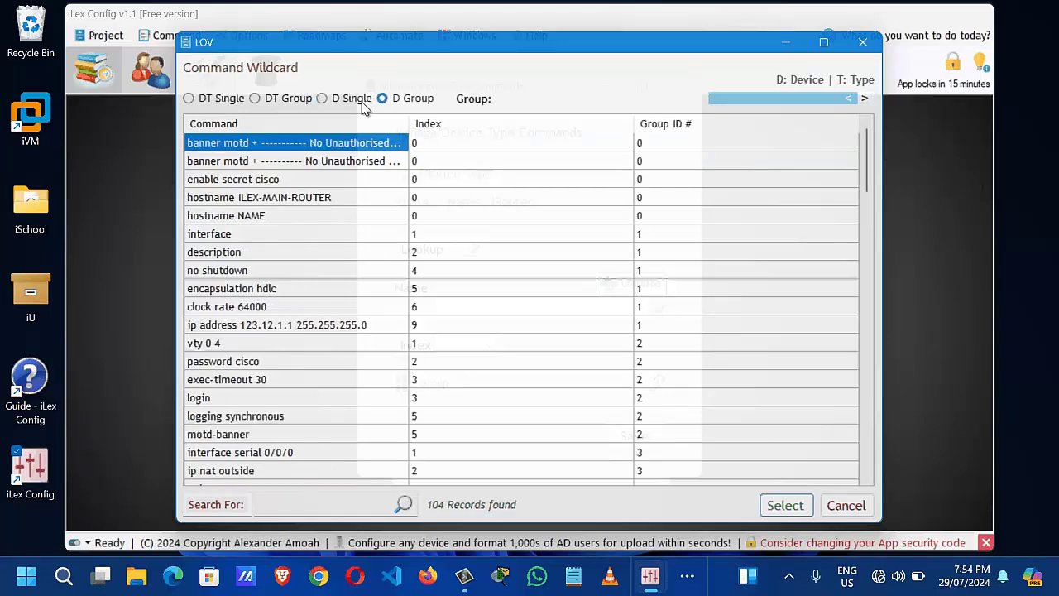
left_click(254, 100)
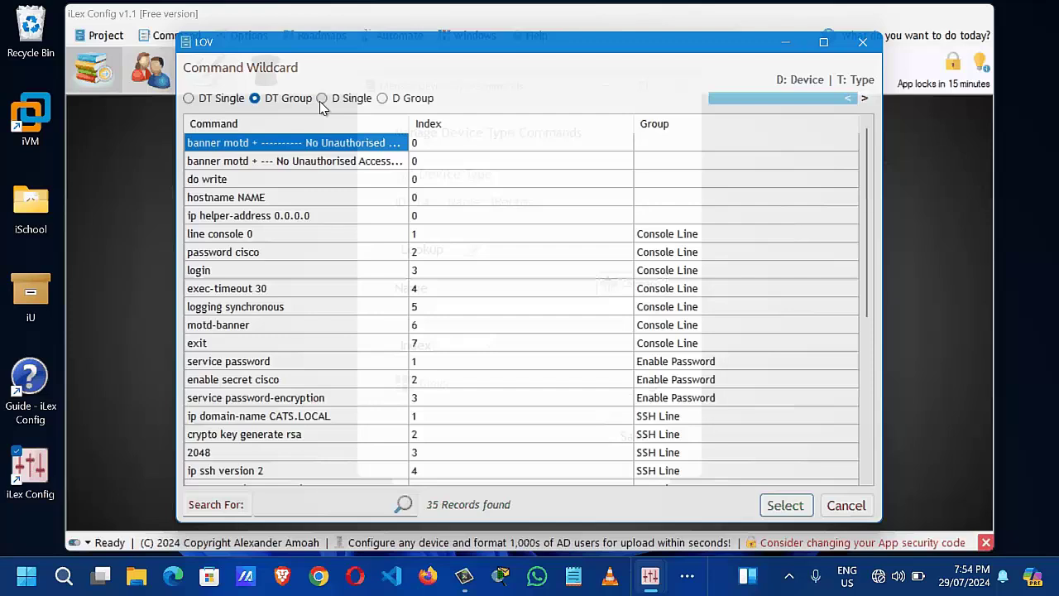
left_click(383, 100)
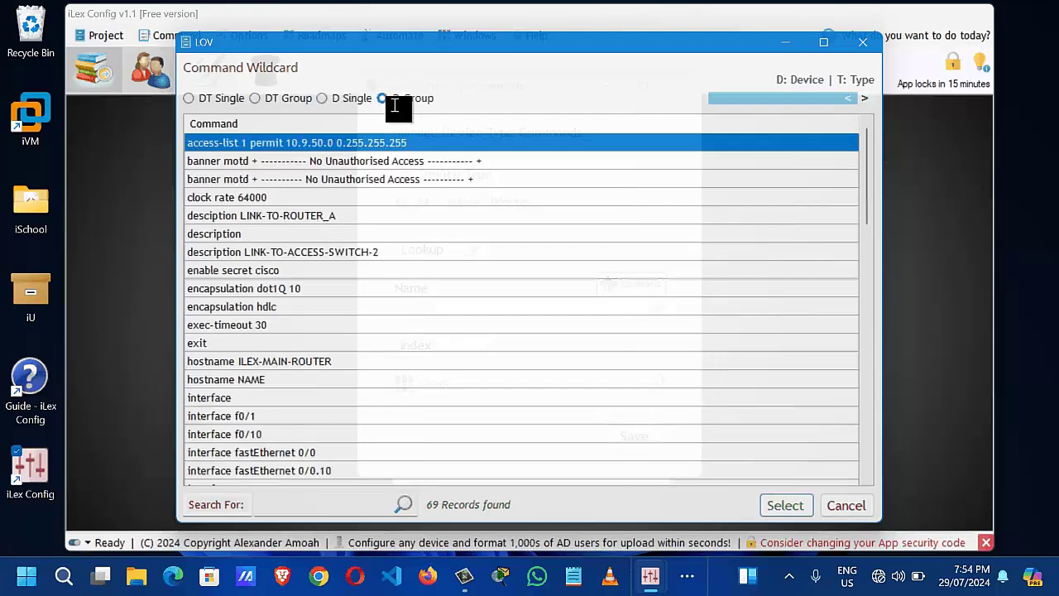
left_click(391, 101)
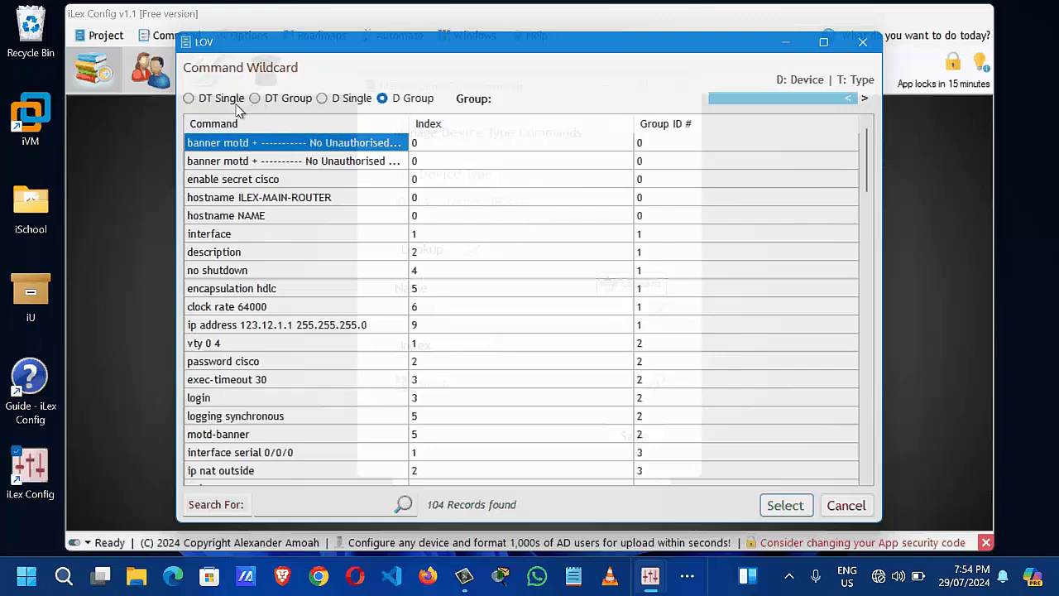
left_click(190, 98)
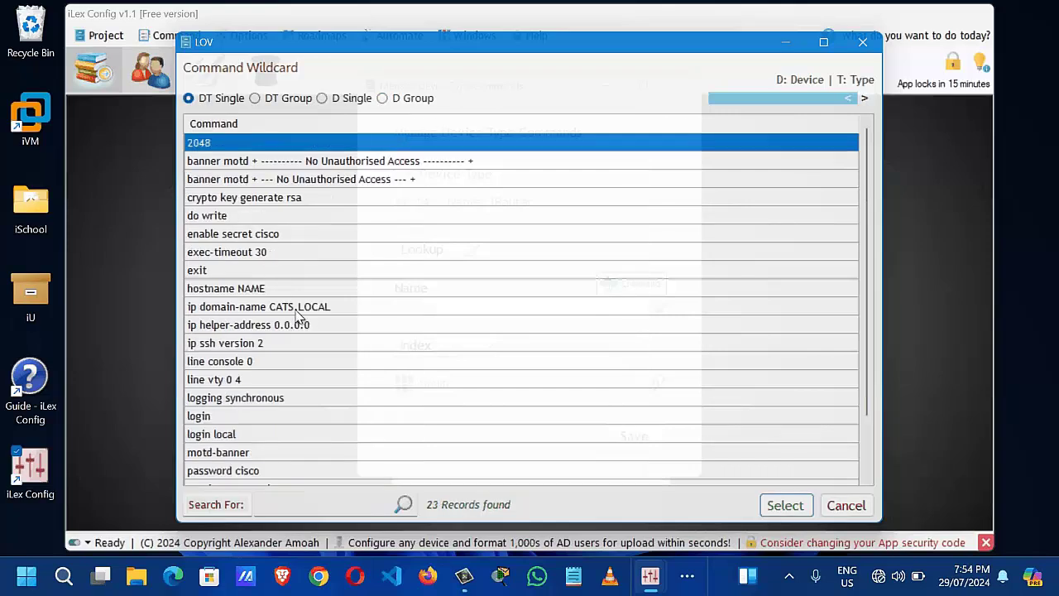
Step: Search the command wildcards for "bann" and choose "banner motd + --- No Unauthorised Access --- +" as the command name
left_click(269, 511)
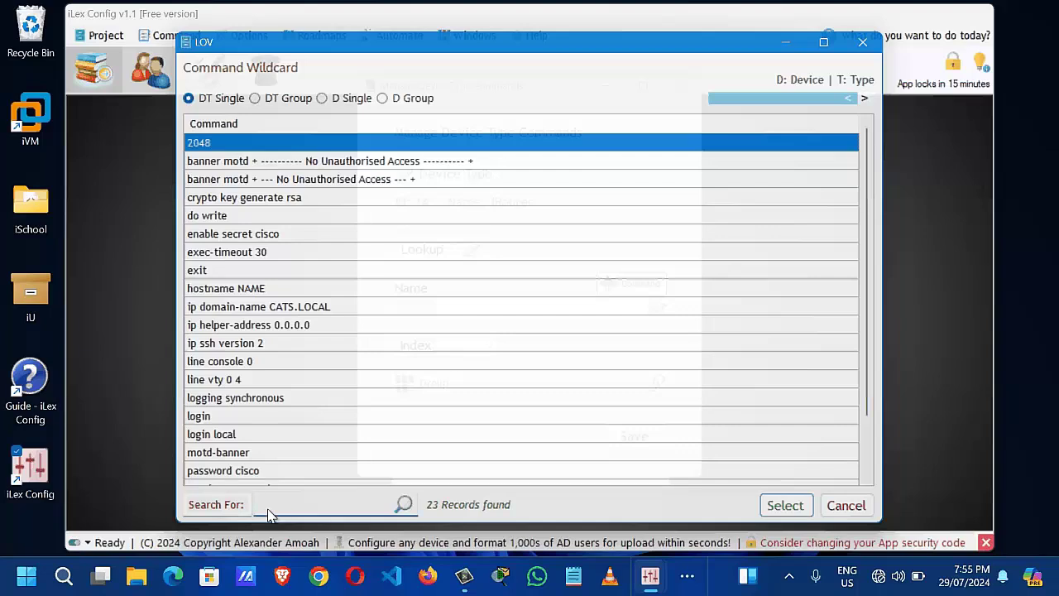
type("bann")
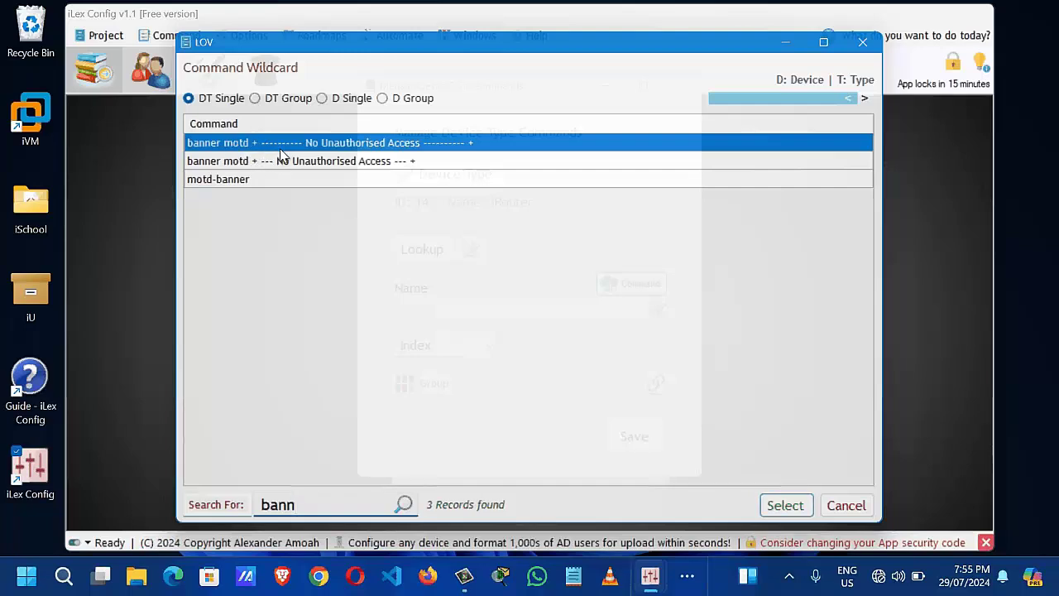
double_click(360, 161)
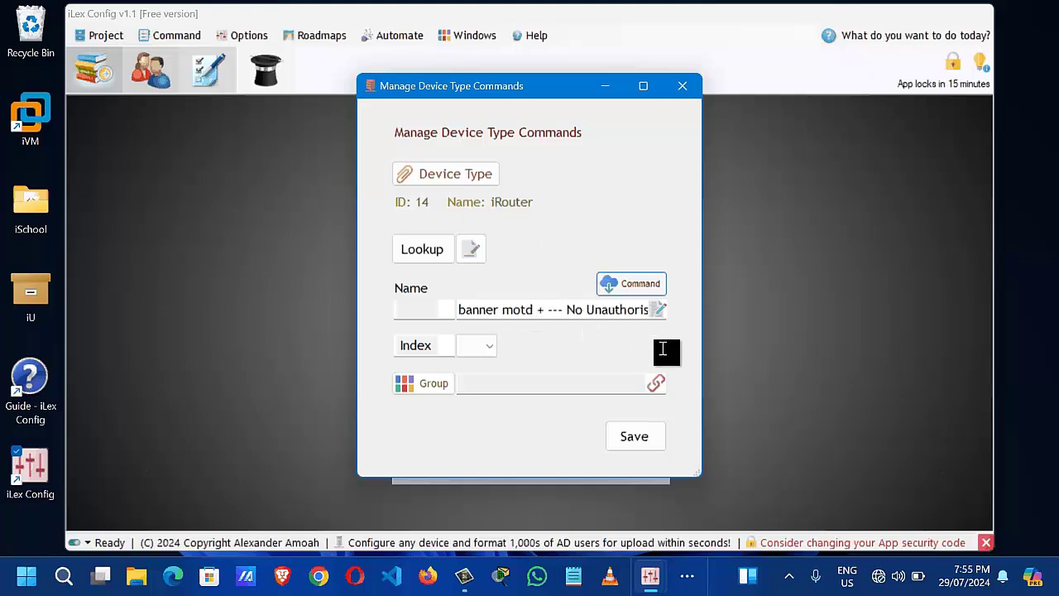
Step: View the full banner command in the text editor, copy and clear it, paste it back and accept it
left_click(659, 310)
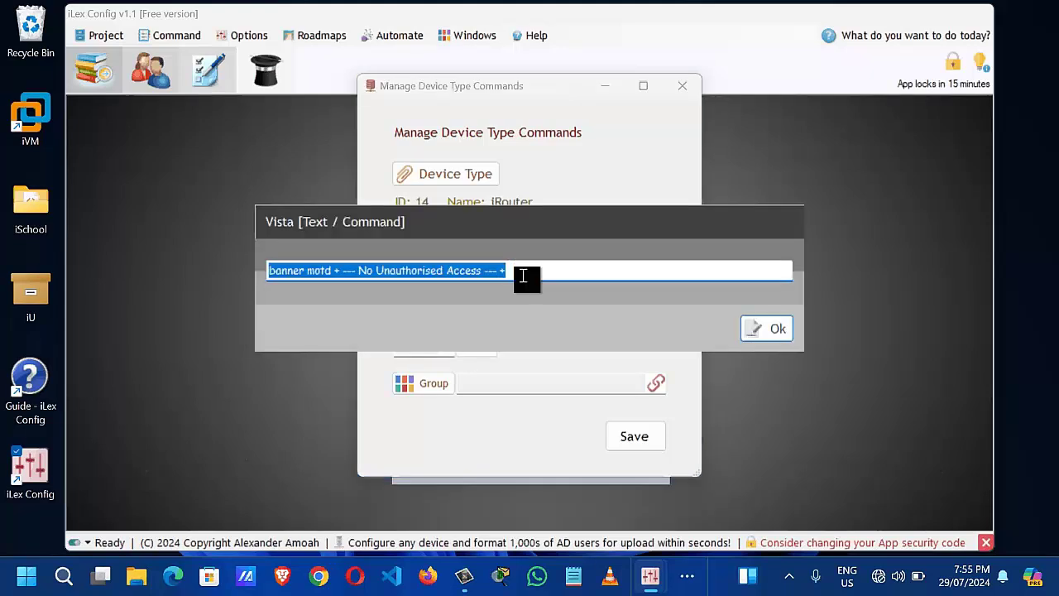
left_click(513, 277)
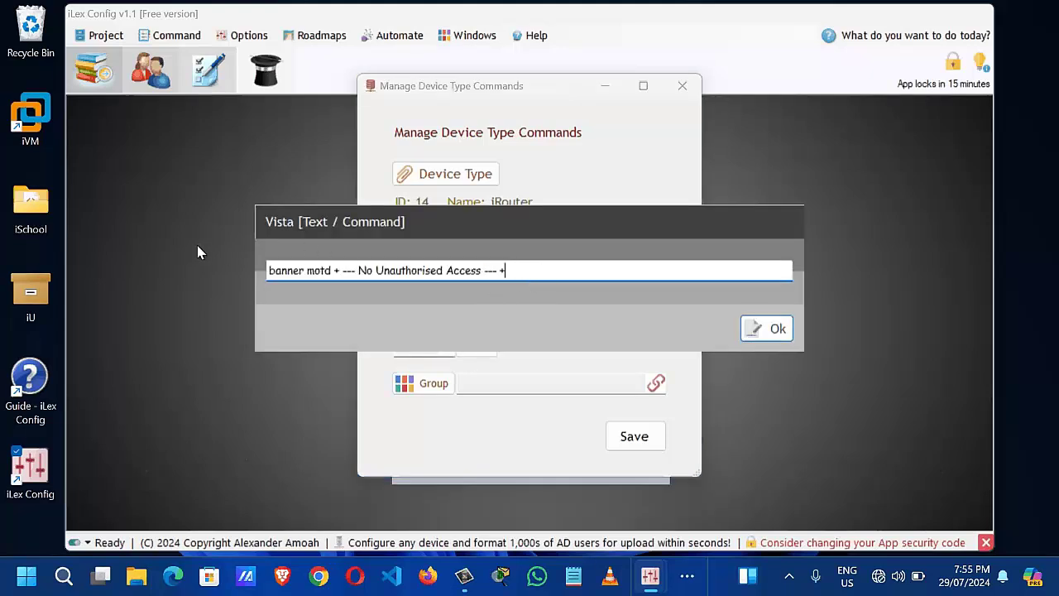
key("ctrl+a")
key("ctrl+c")
key("BackSpace")
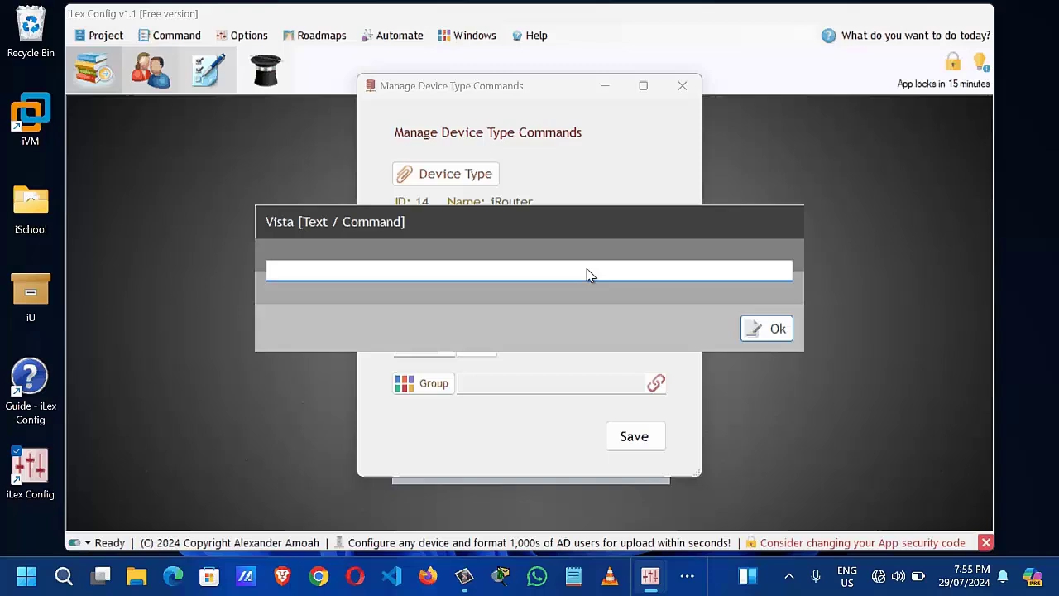
key("ctrl+v")
left_click(776, 330)
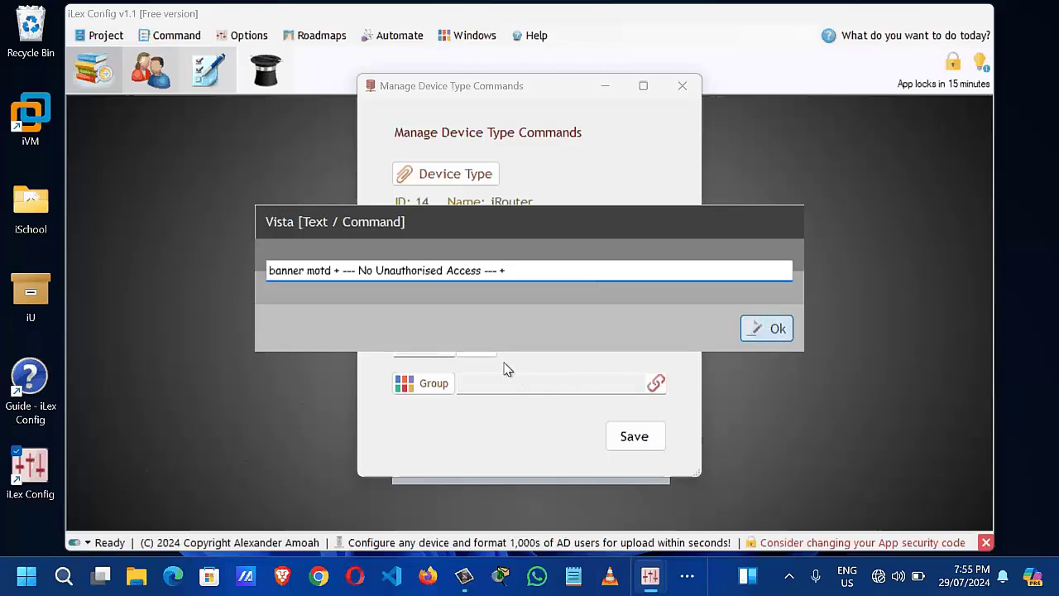
Step: Search the device type command groups for "ba", clear the search and close the list without choosing a group
left_click(433, 383)
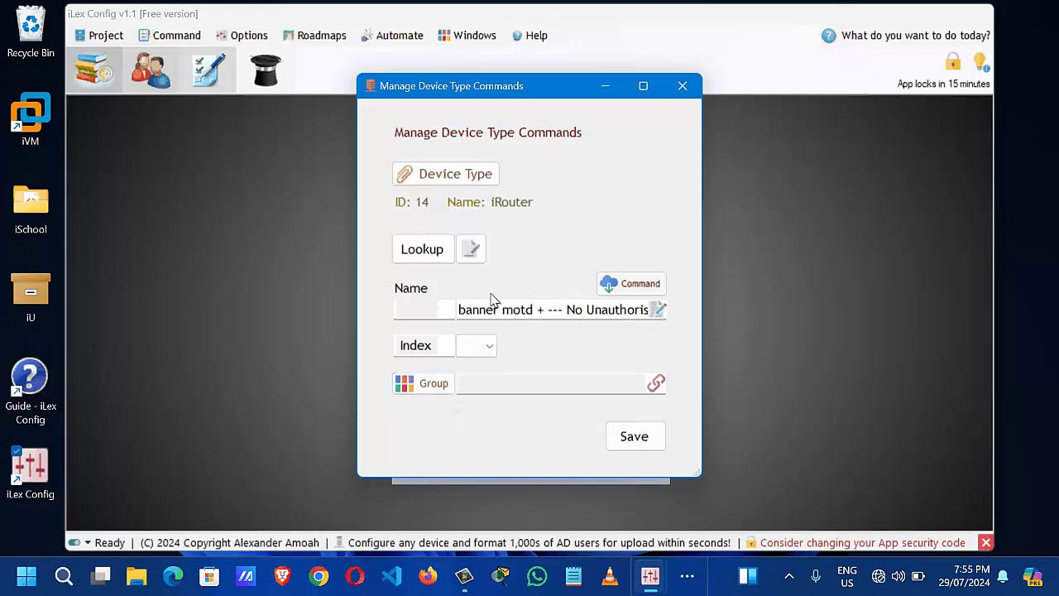
left_click(431, 395)
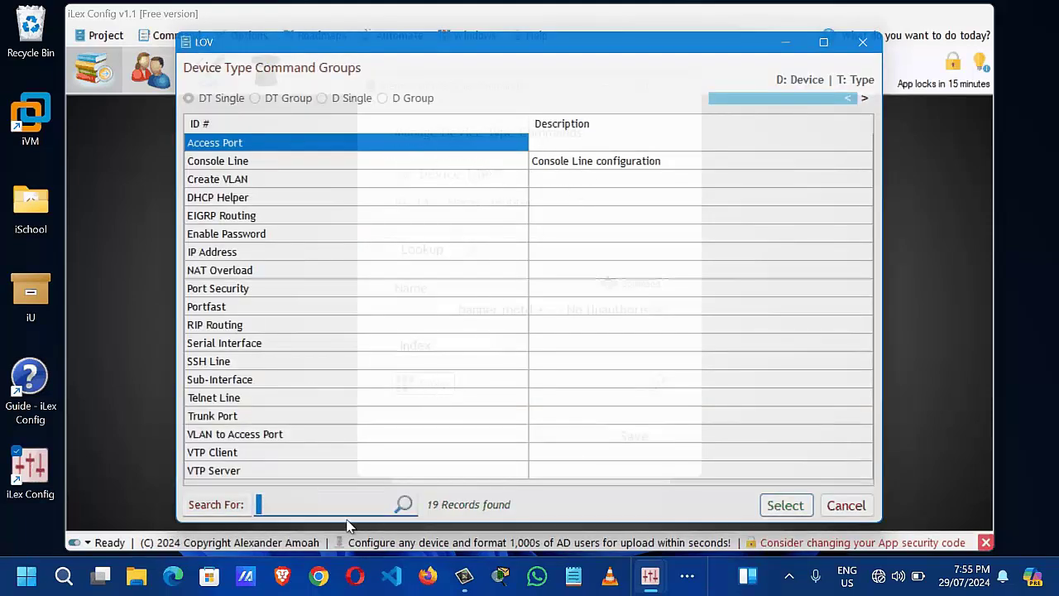
type("ba")
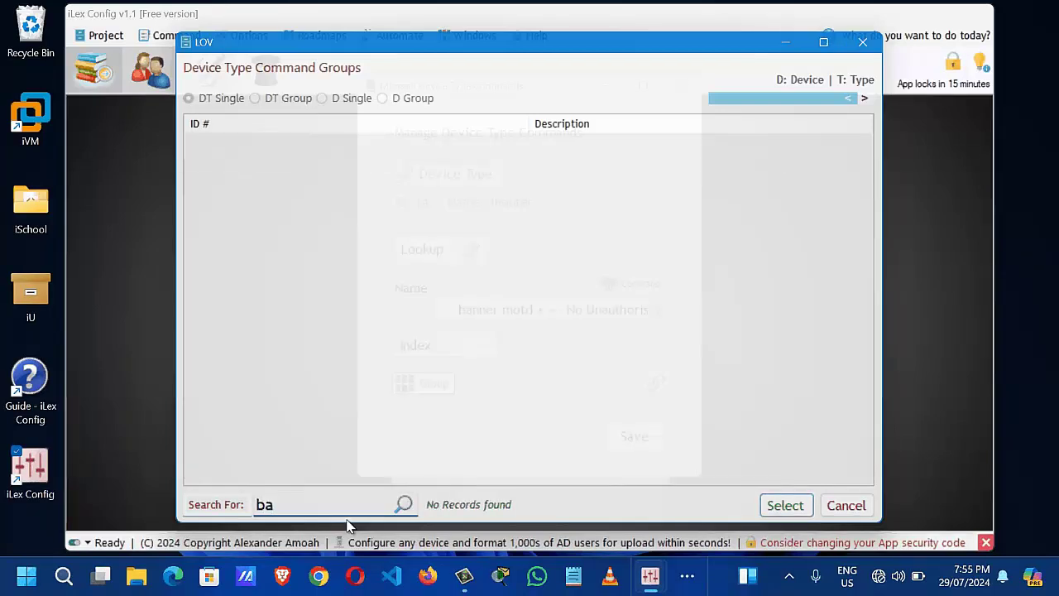
key("BackSpace")
key("BackSpace")
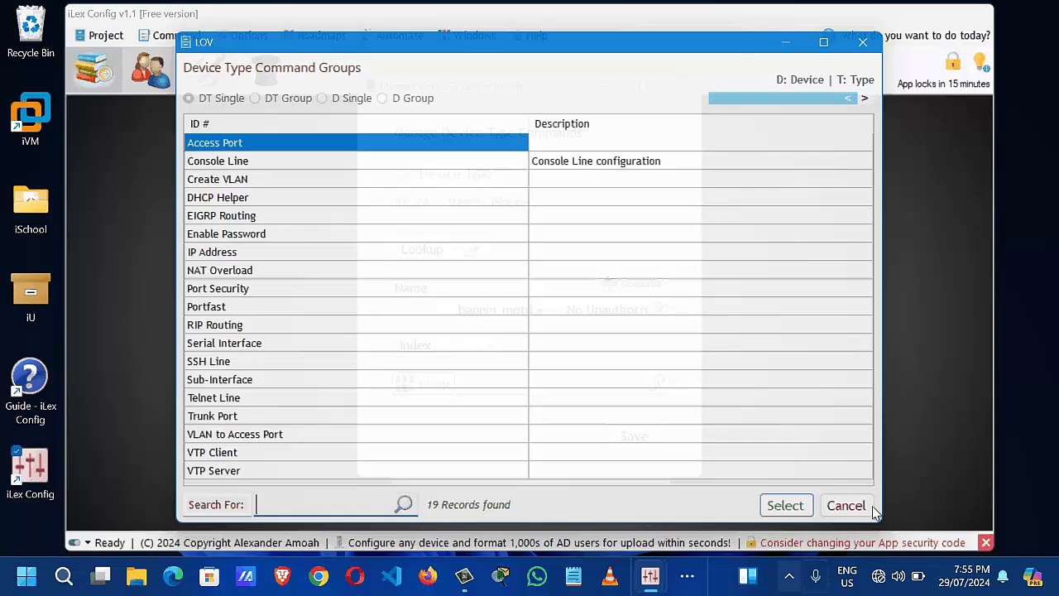
left_click(846, 505)
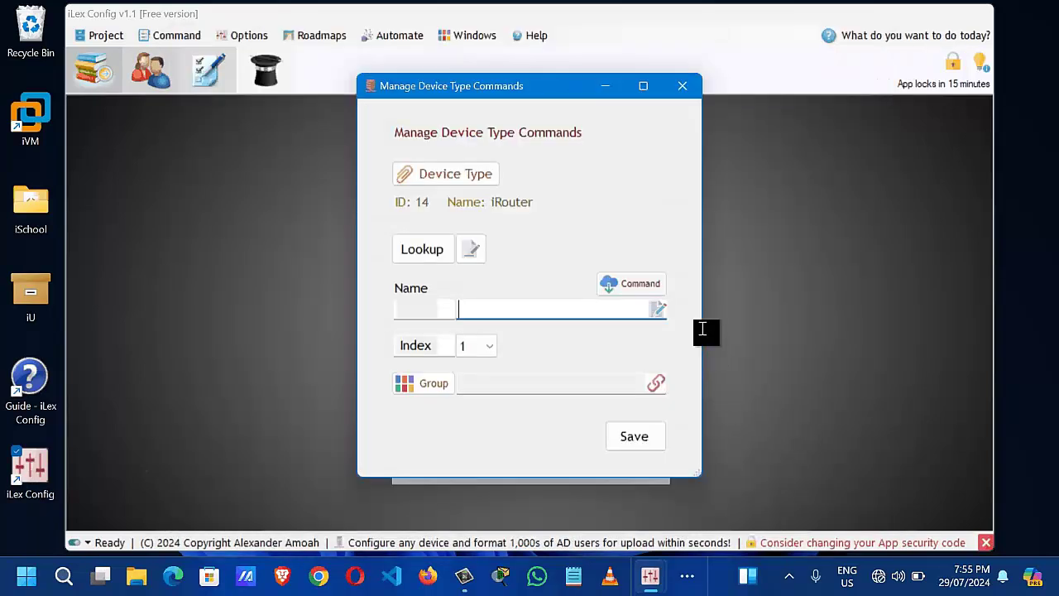
Step: Choose "banner motd + --- No Unauthorised Access --- +" from the command wildcards and save it as a command for iRouter
left_click(629, 286)
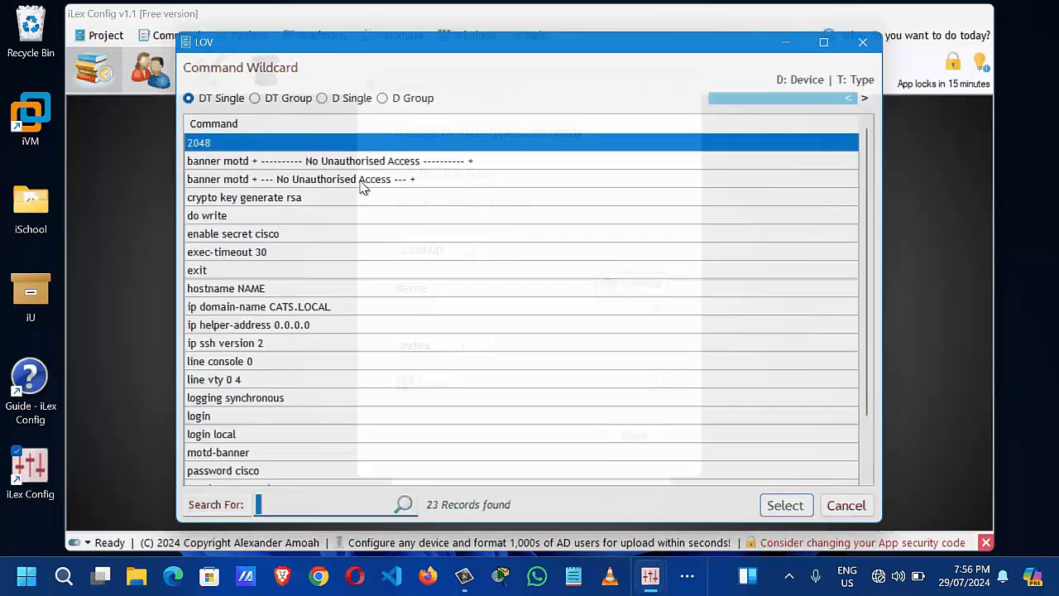
double_click(362, 180)
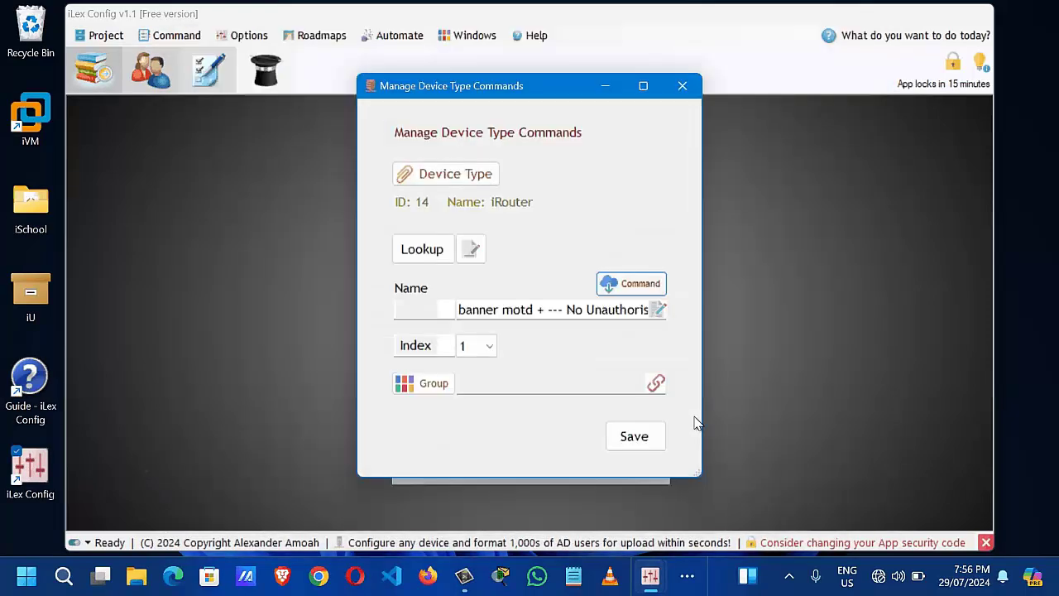
left_click(637, 443)
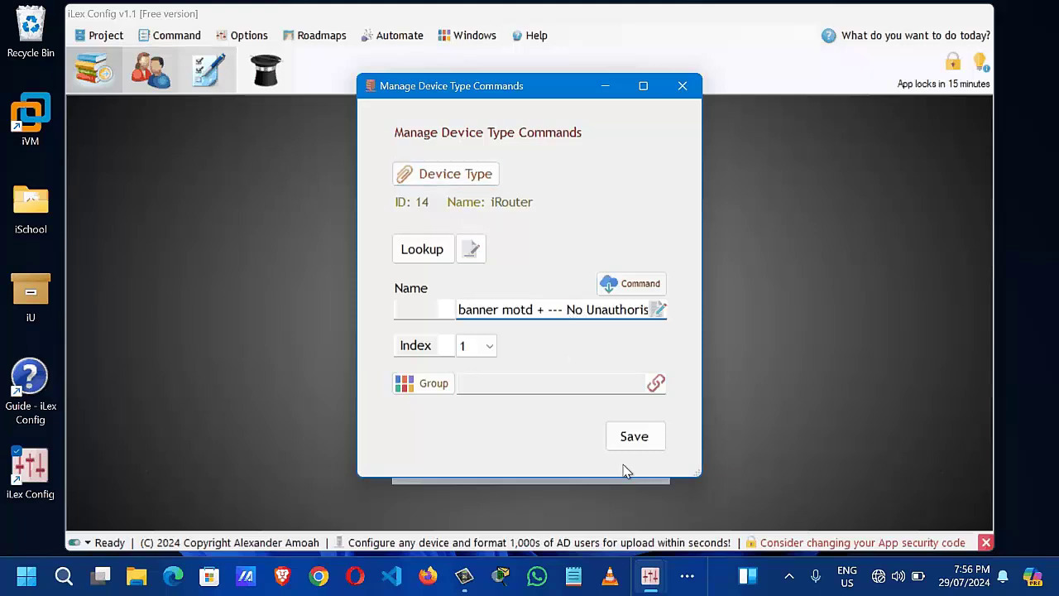
left_click(637, 443)
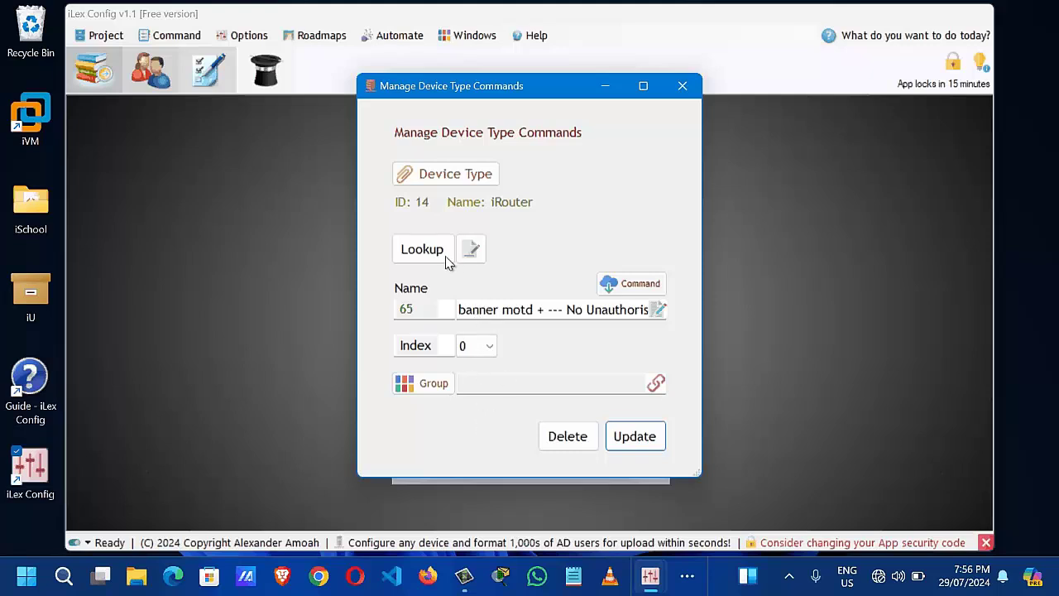
Step: Try to apply the Port Security group commands to iRouter, then close the group commands list
left_click(439, 393)
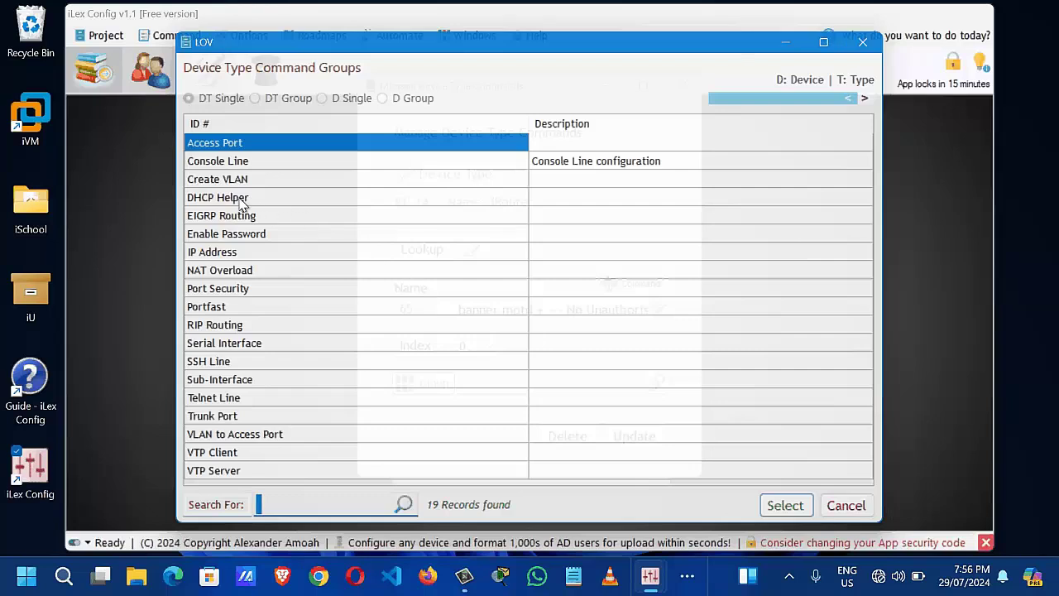
double_click(247, 290)
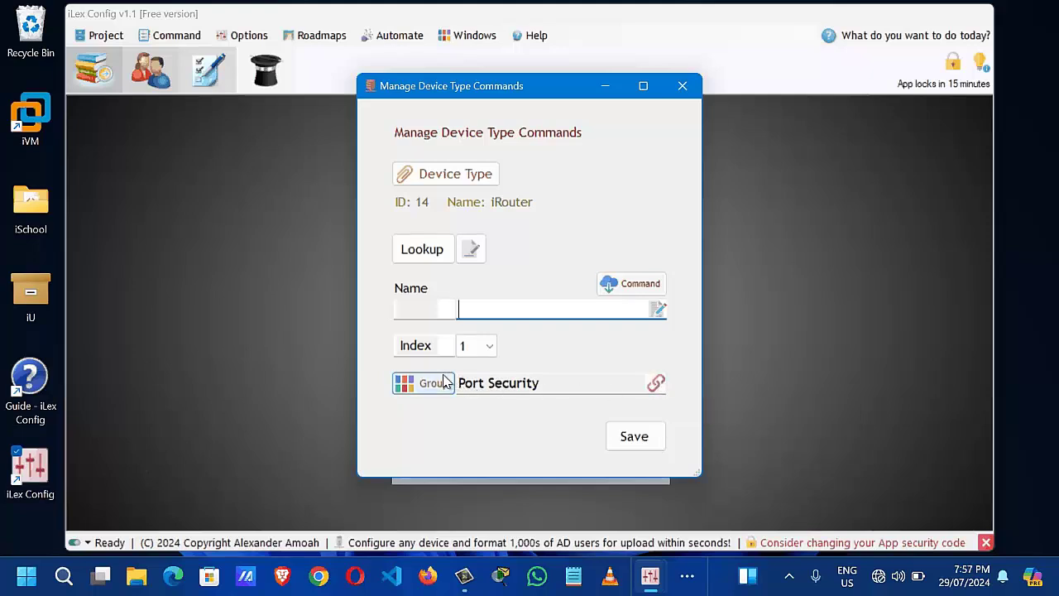
left_click(656, 386)
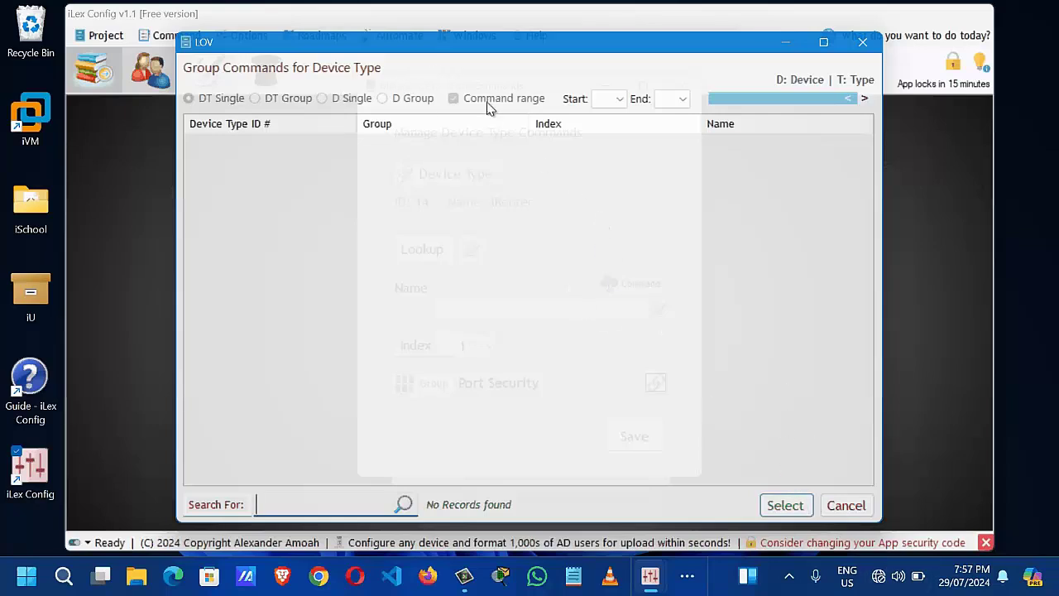
left_click(843, 505)
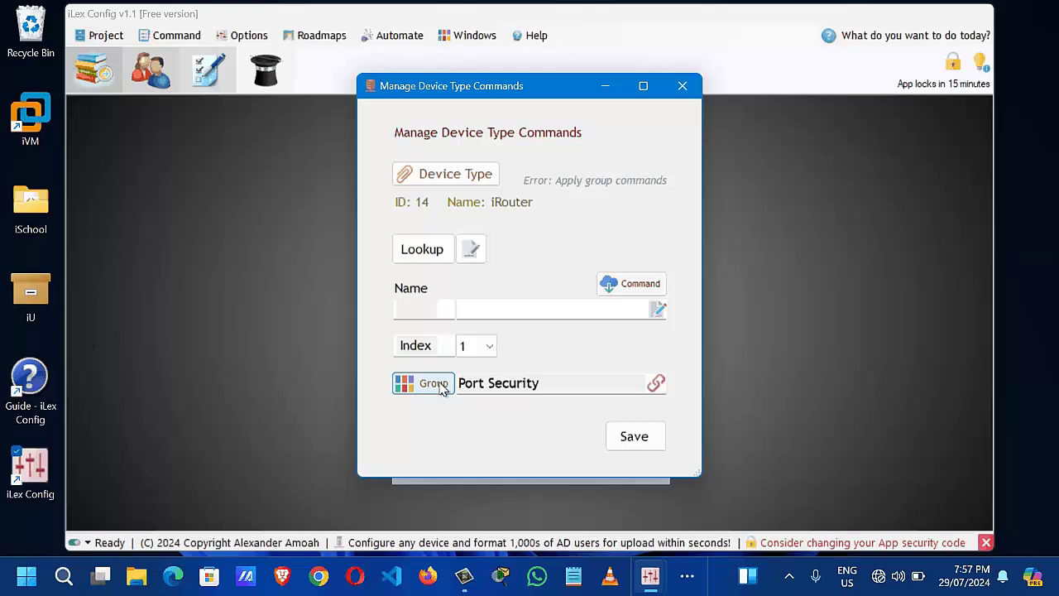
Step: Choose the SSH Line command group and apply its command range 1 to 12 to iRouter
left_click(441, 386)
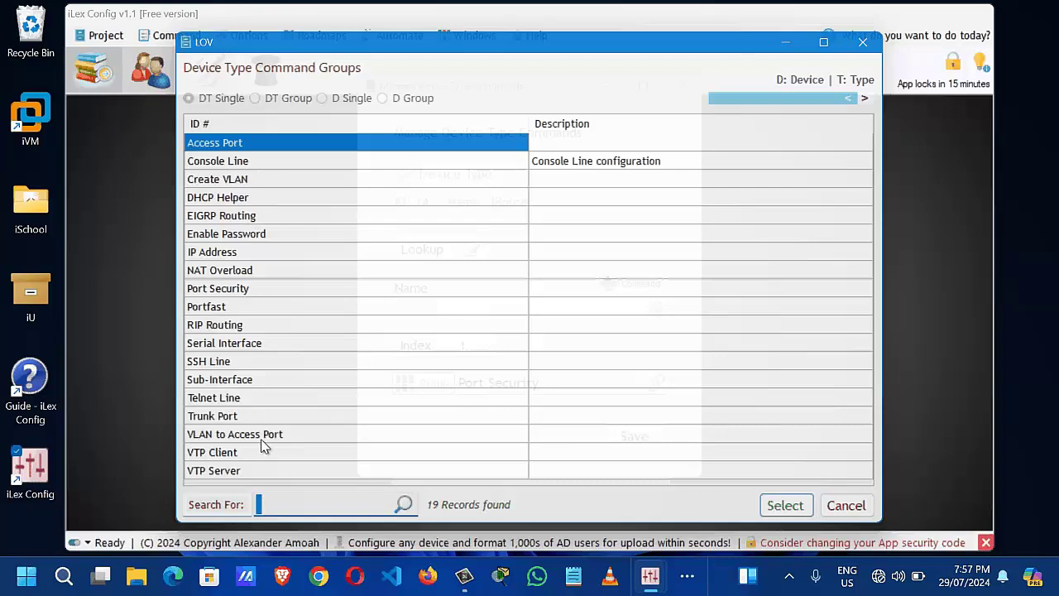
double_click(247, 361)
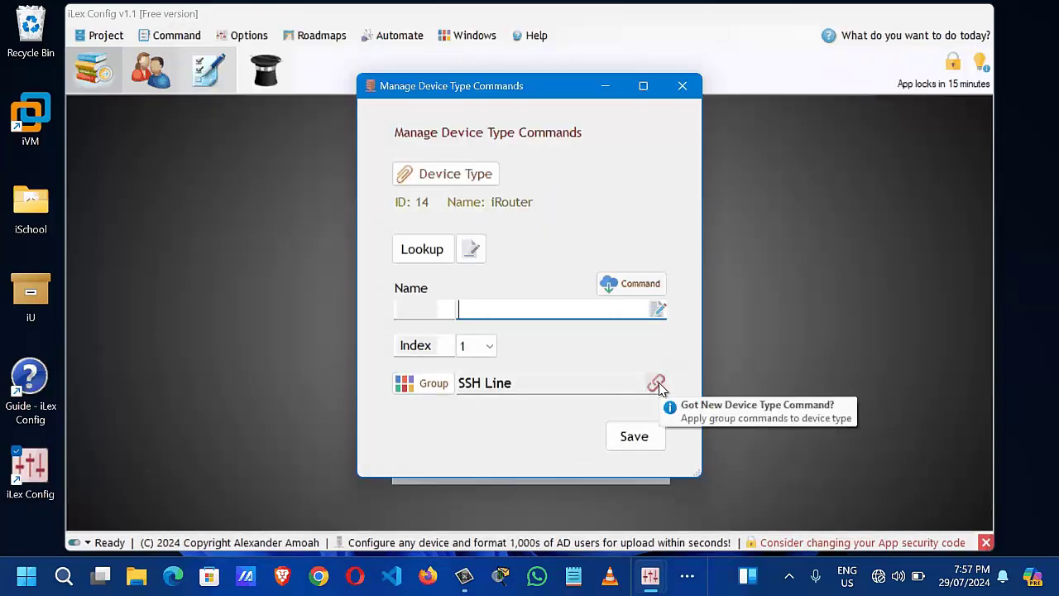
left_click(657, 384)
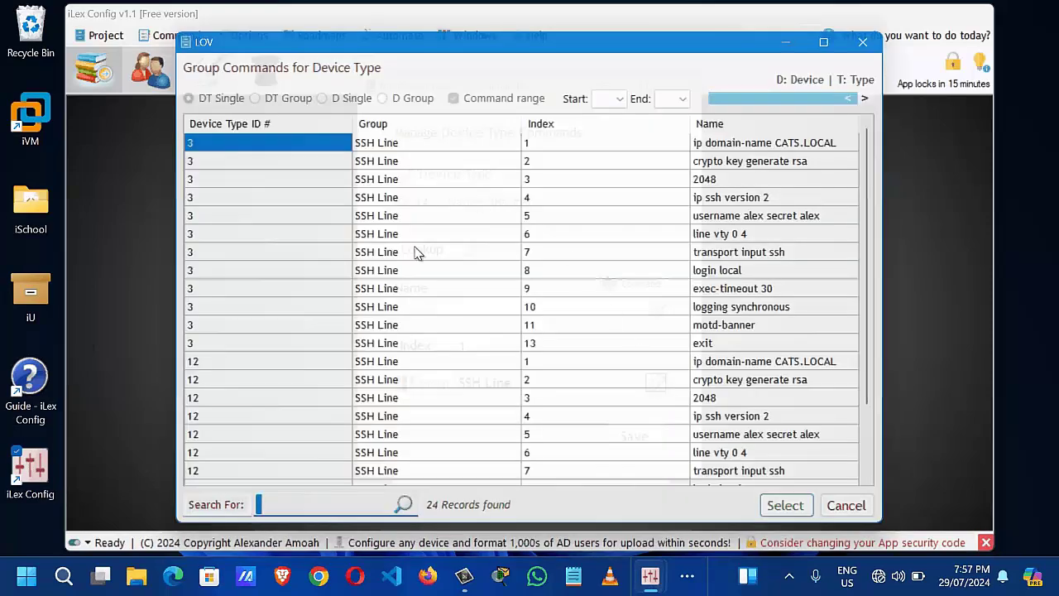
scroll(414, 252, "down", 2)
scroll(413, 252, "up", 2)
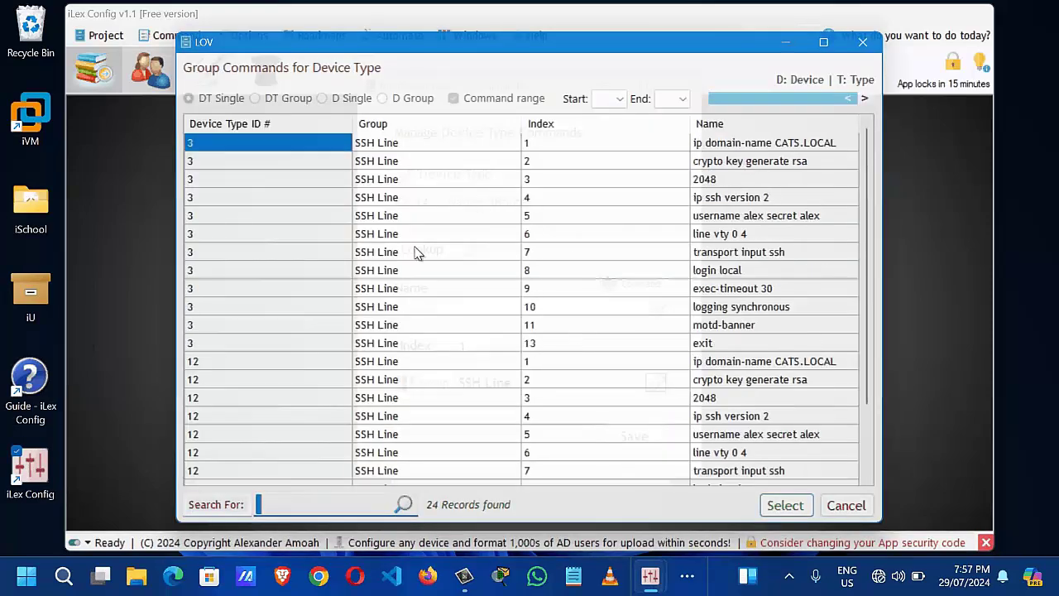
left_click(416, 145)
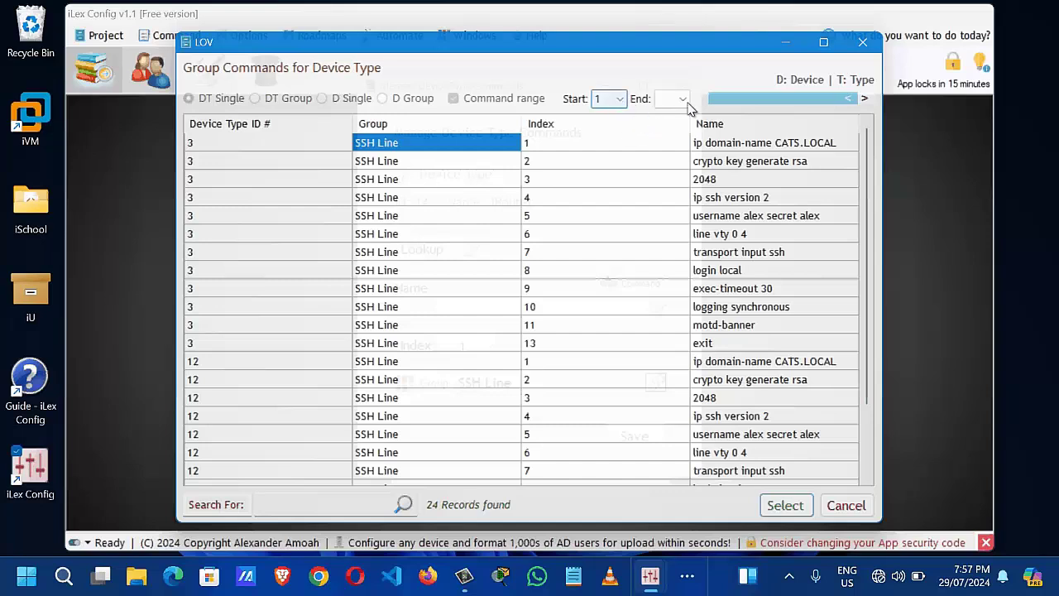
left_click(381, 346)
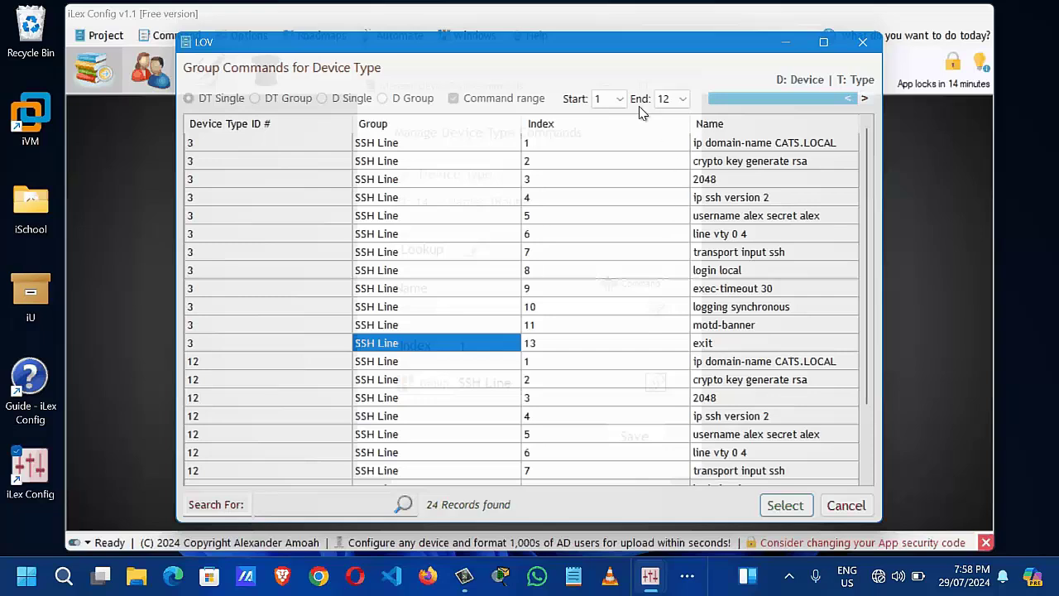
left_click(785, 505)
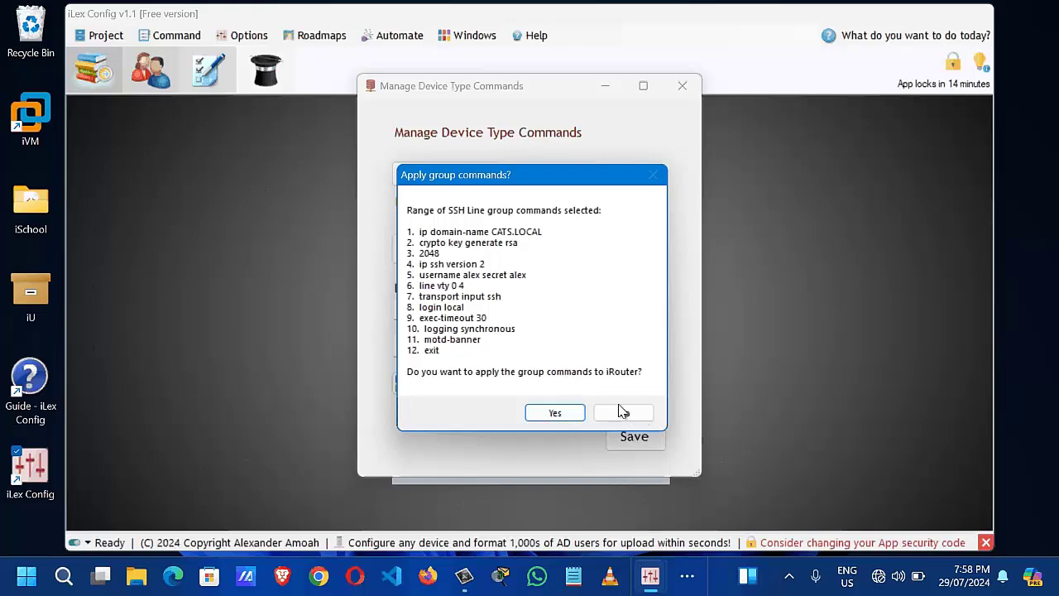
left_click(557, 414)
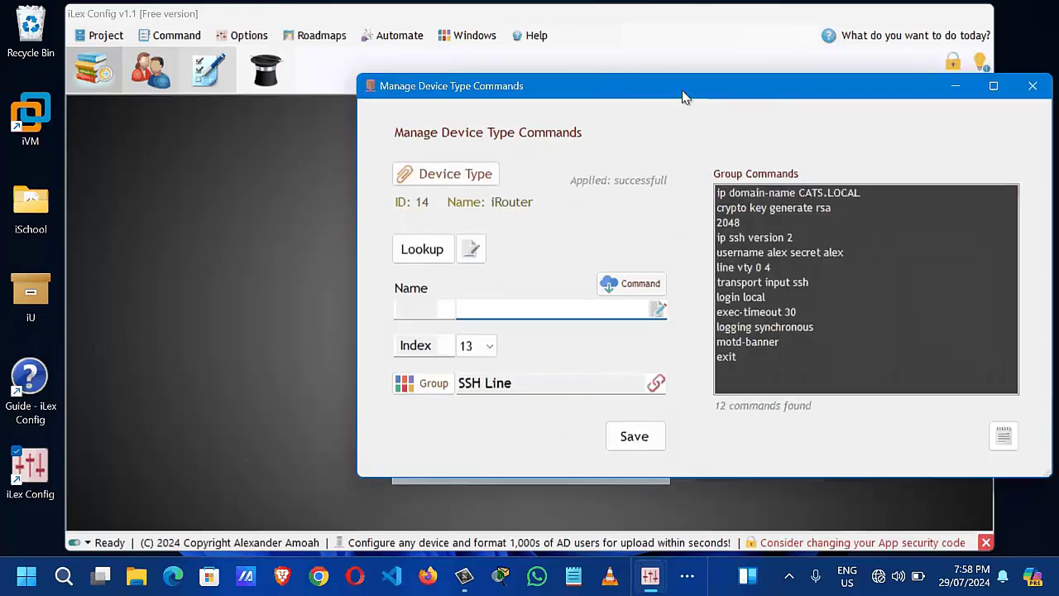
Step: Export the applied SSH Line group commands as a text file to the Desktop folder
left_click_drag(676, 94, 489, 133)
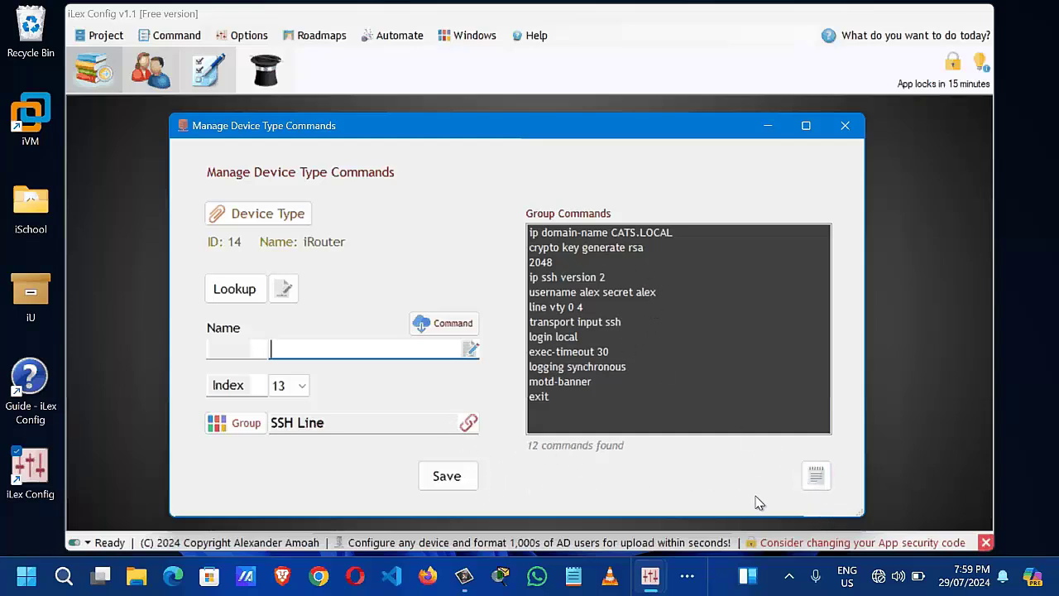
left_click(819, 478)
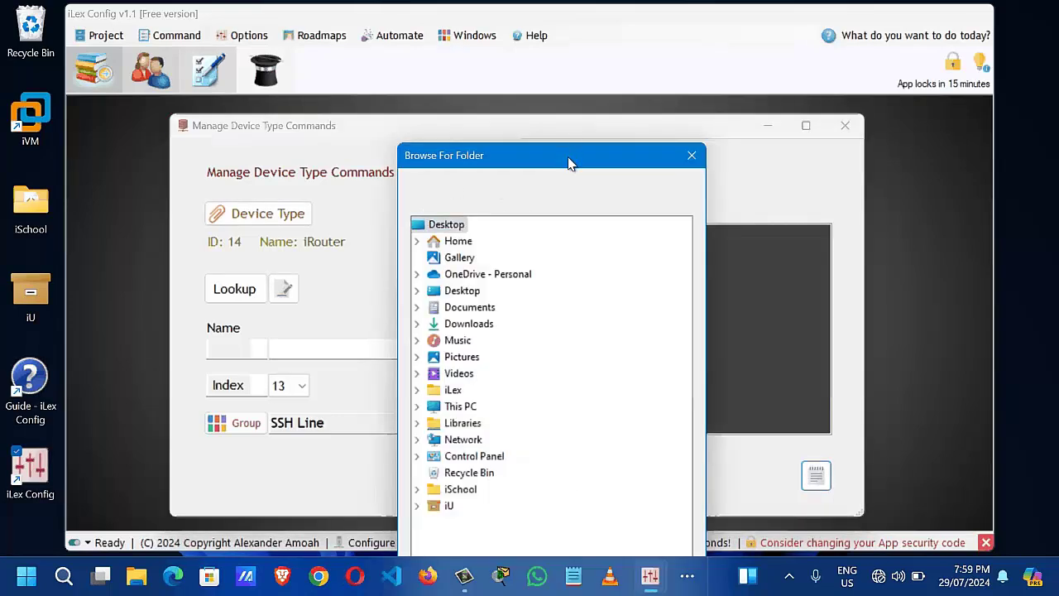
left_click_drag(549, 44, 561, 13)
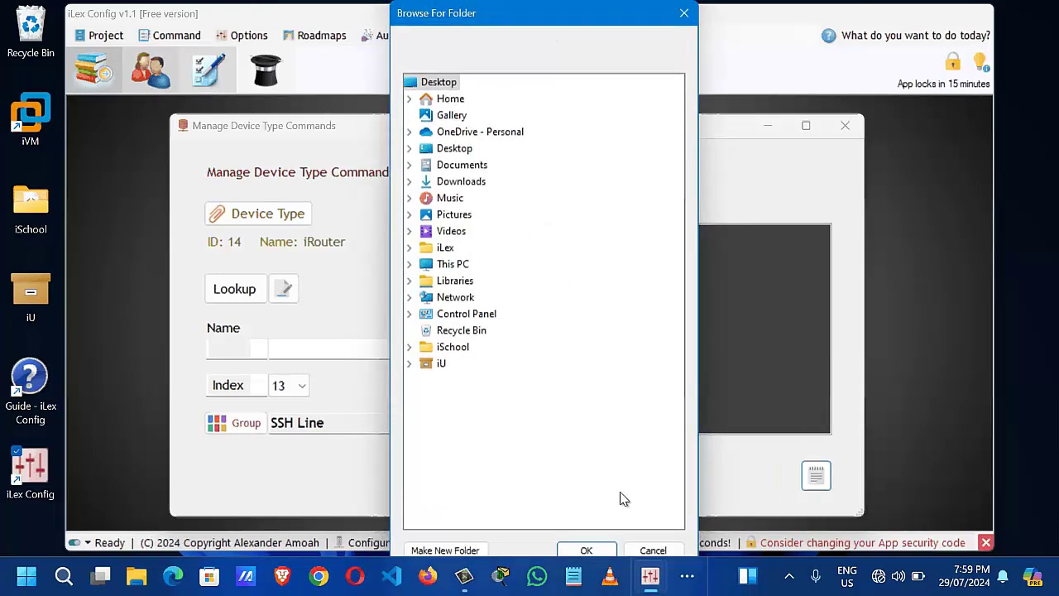
left_click(587, 550)
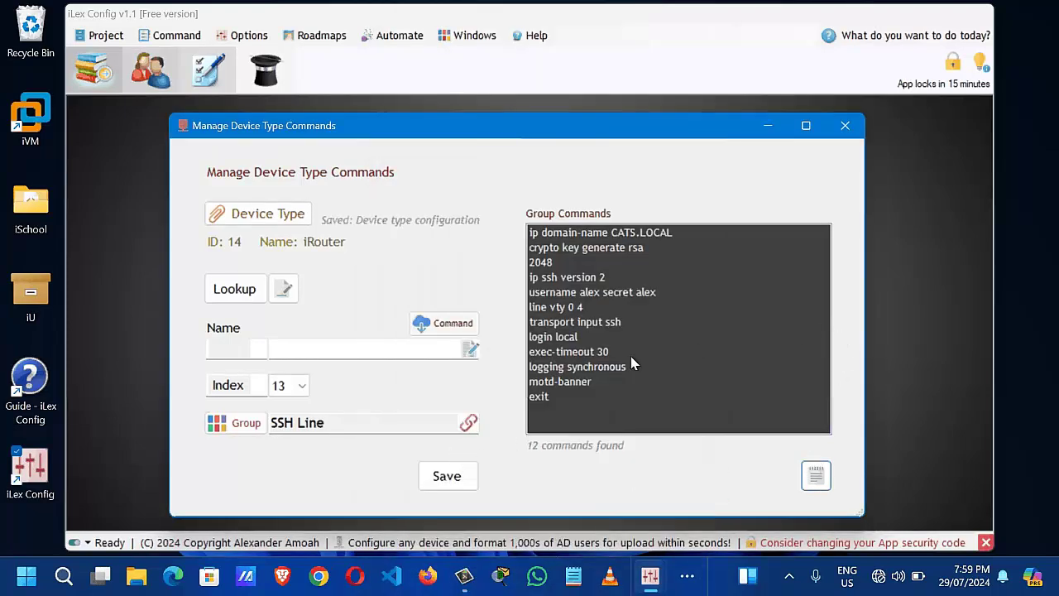
Step: Close the device type command and device type forms and move the main window aside to uncover the exported file
left_click(845, 125)
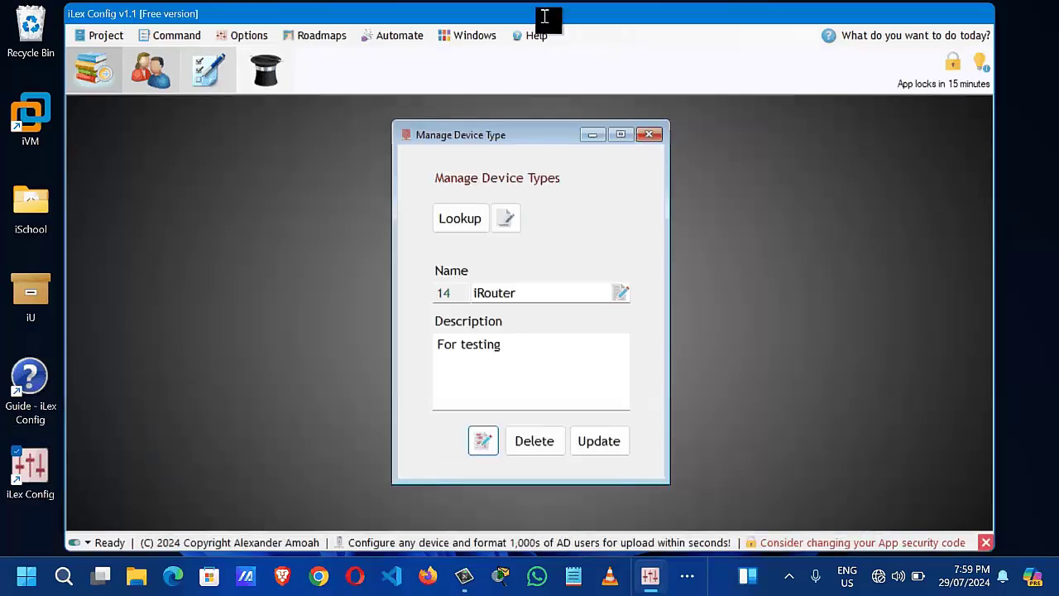
left_click(650, 134)
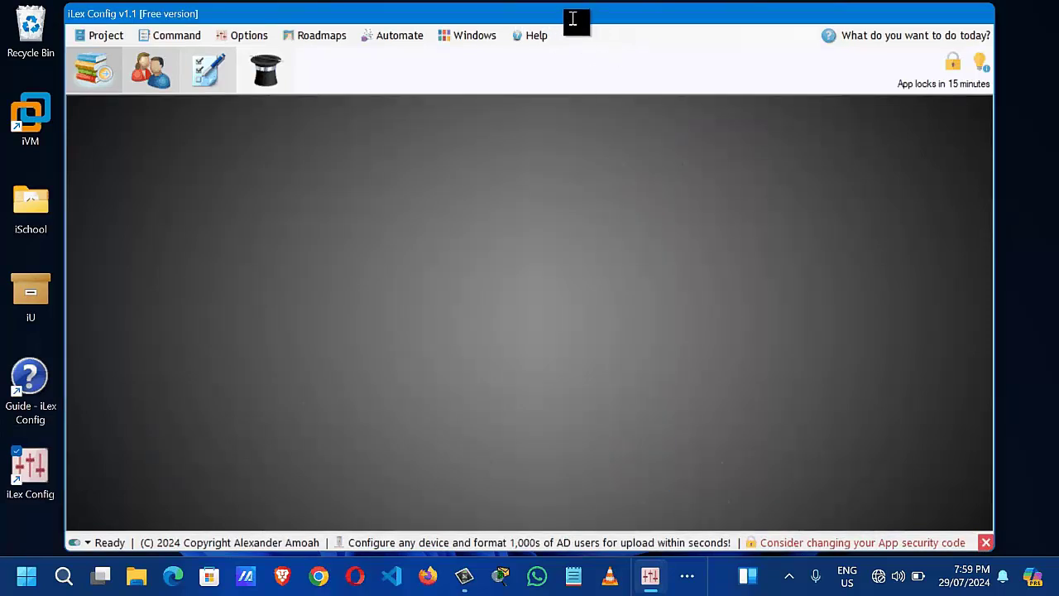
left_click_drag(523, 12, 573, 18)
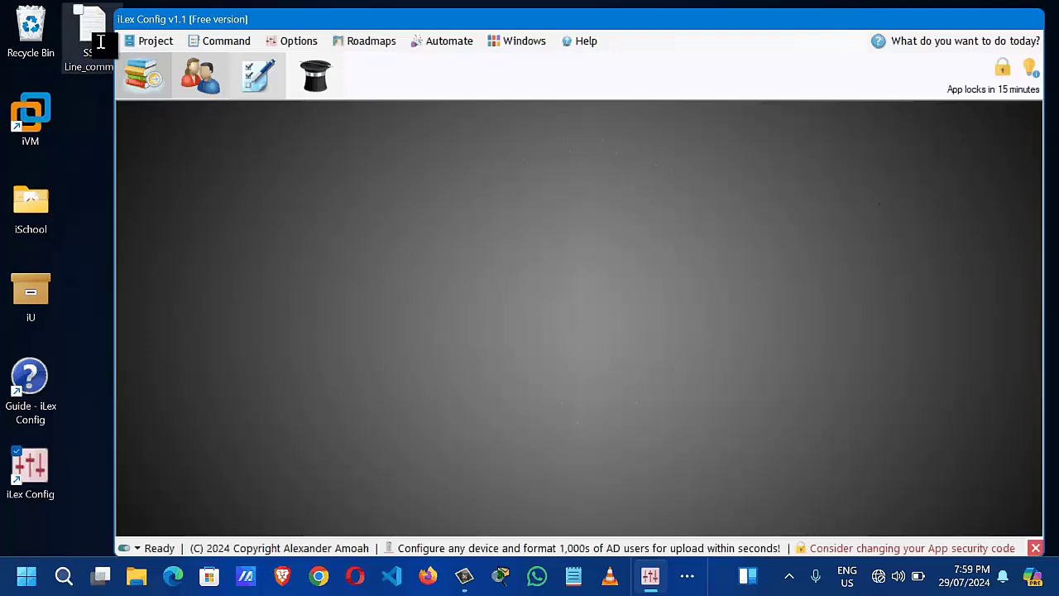
Step: Open the exported SSH Line commands file in a maximized Notepad and highlight the commands from ip domain-name through motd-banner
double_click(100, 41)
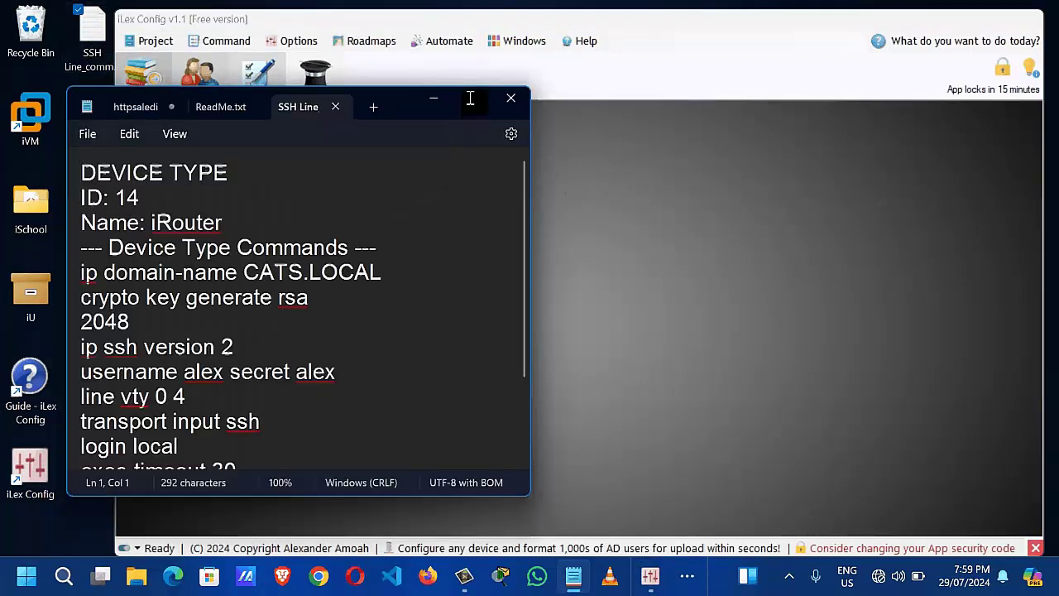
left_click(470, 99)
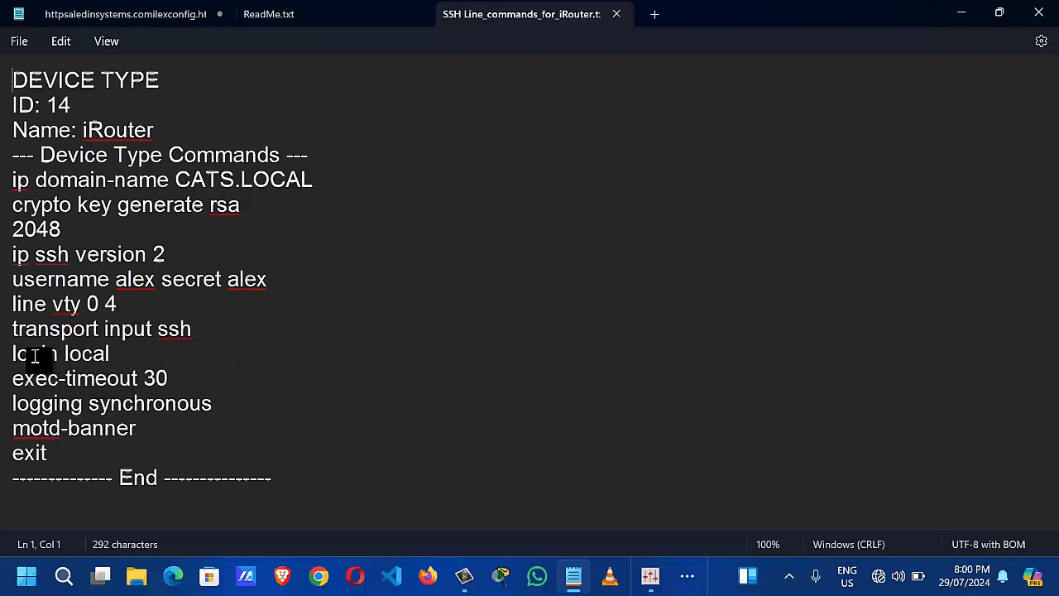
left_click_drag(36, 355, 105, 356)
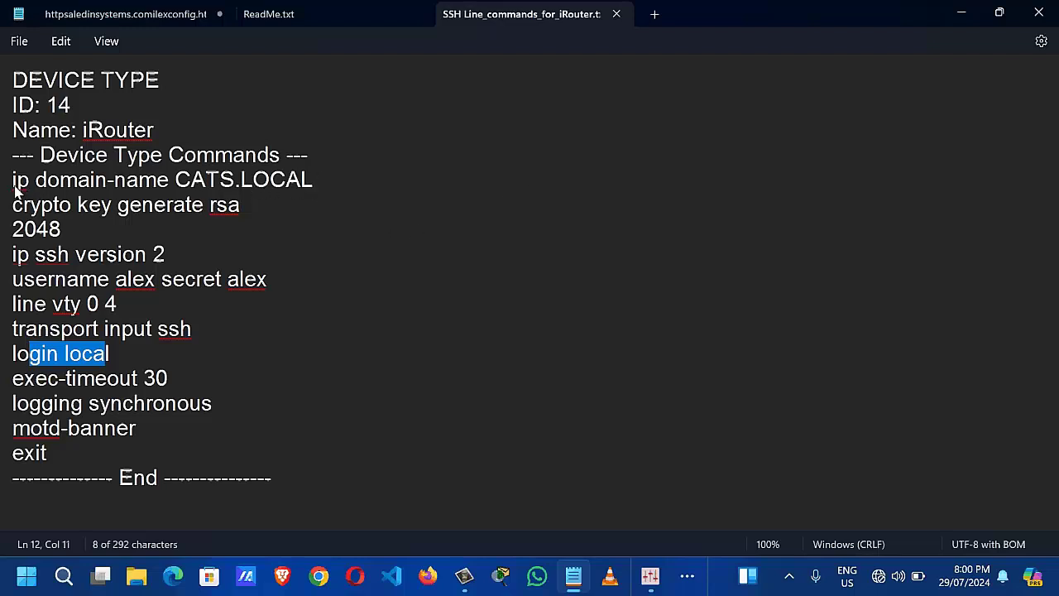
left_click_drag(14, 187, 147, 421)
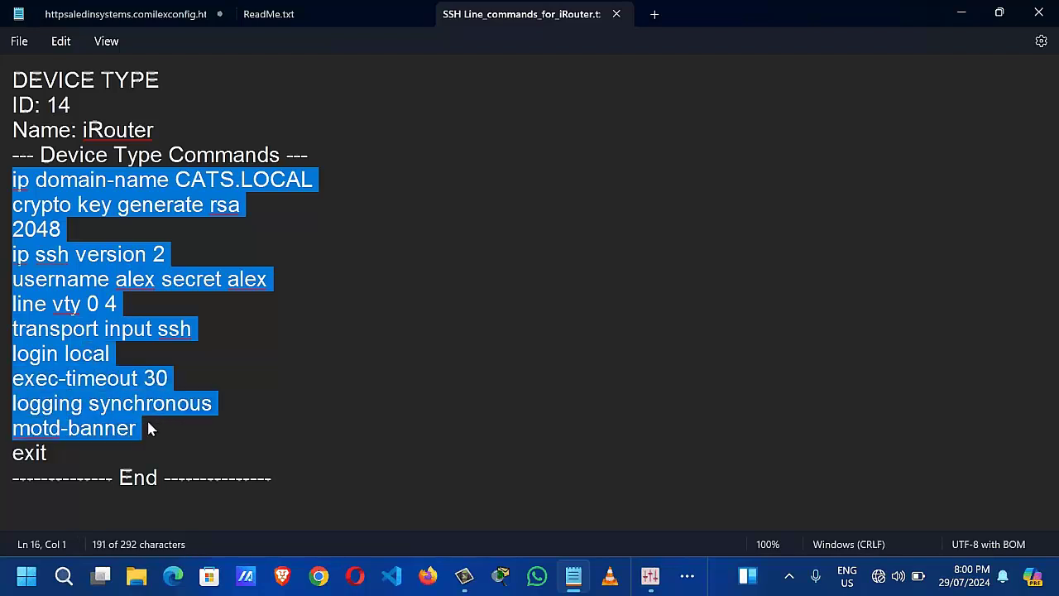